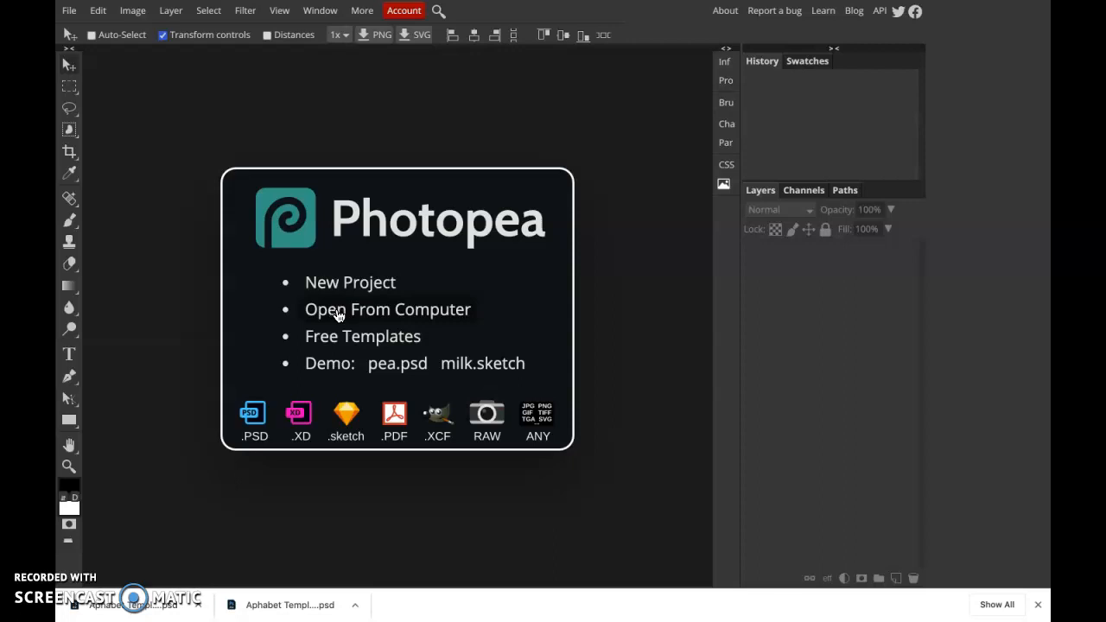
Open the Aphabet Template (1).psd file from the Alphabet folder on the computer
{"action": "left_click", "coordinate": [457, 313]}
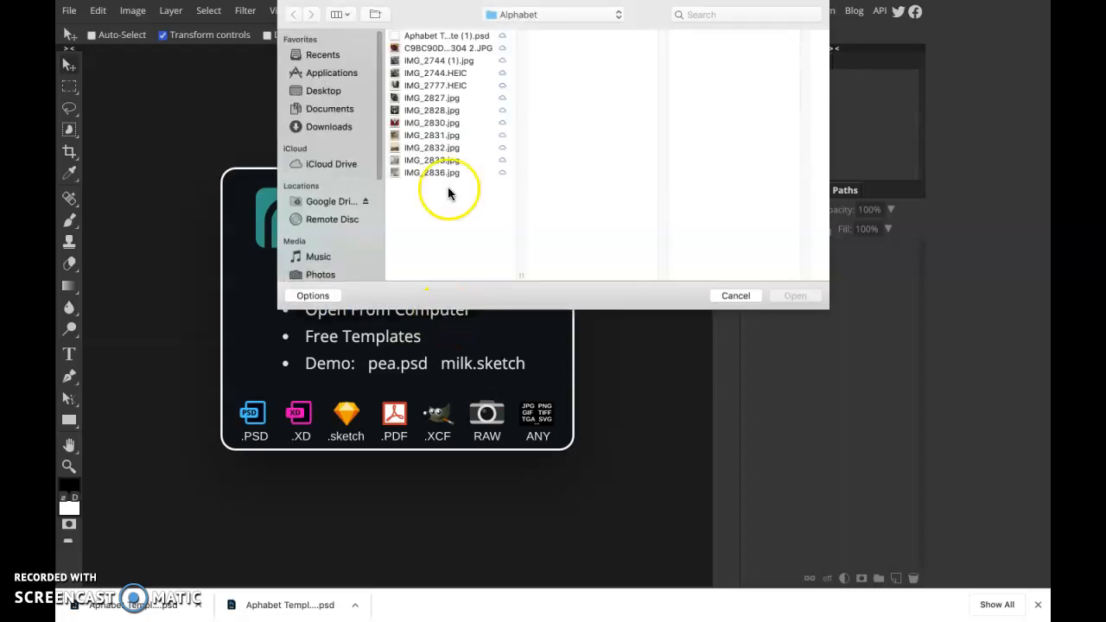
{"action": "left_click", "coordinate": [415, 36]}
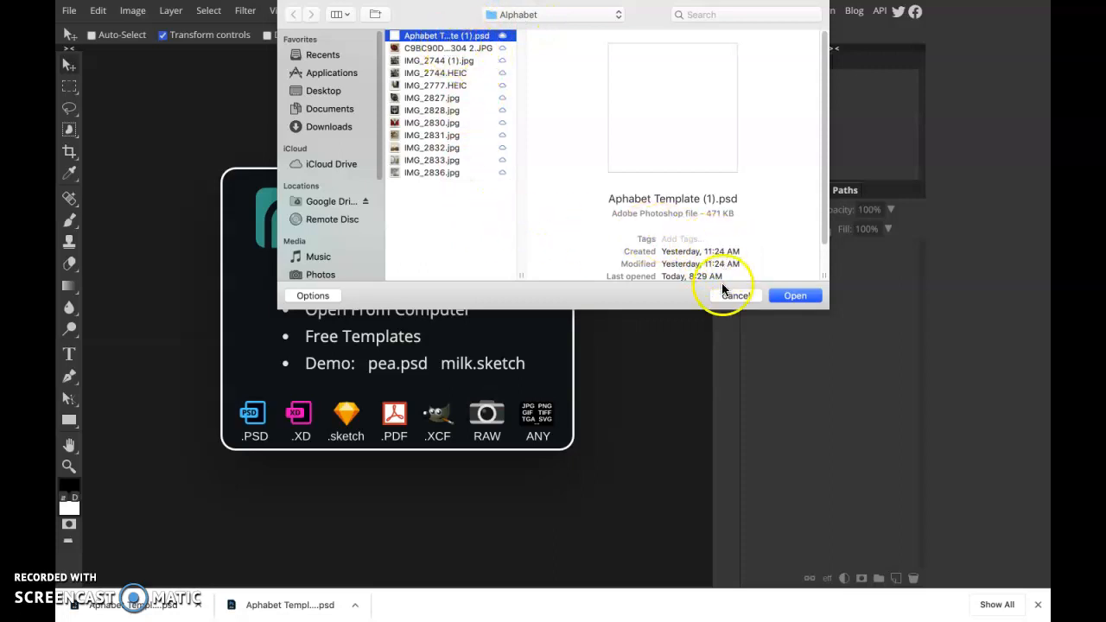
{"action": "left_click", "coordinate": [791, 296]}
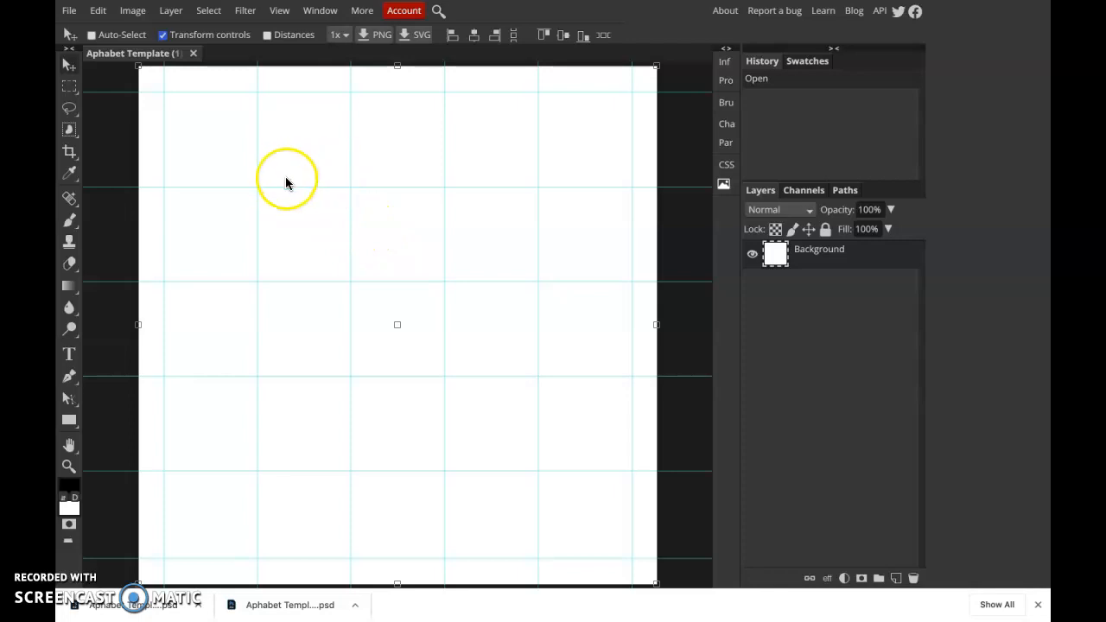
Open the C9BC90D JPG, IMG_2744 (1).jpg and all JPG photos from IMG_2827 to IMG_2836 from the Alphabet folder, leaving out the HEIC files
{"action": "left_click", "coordinate": [69, 13]}
{"action": "left_click", "coordinate": [99, 50]}
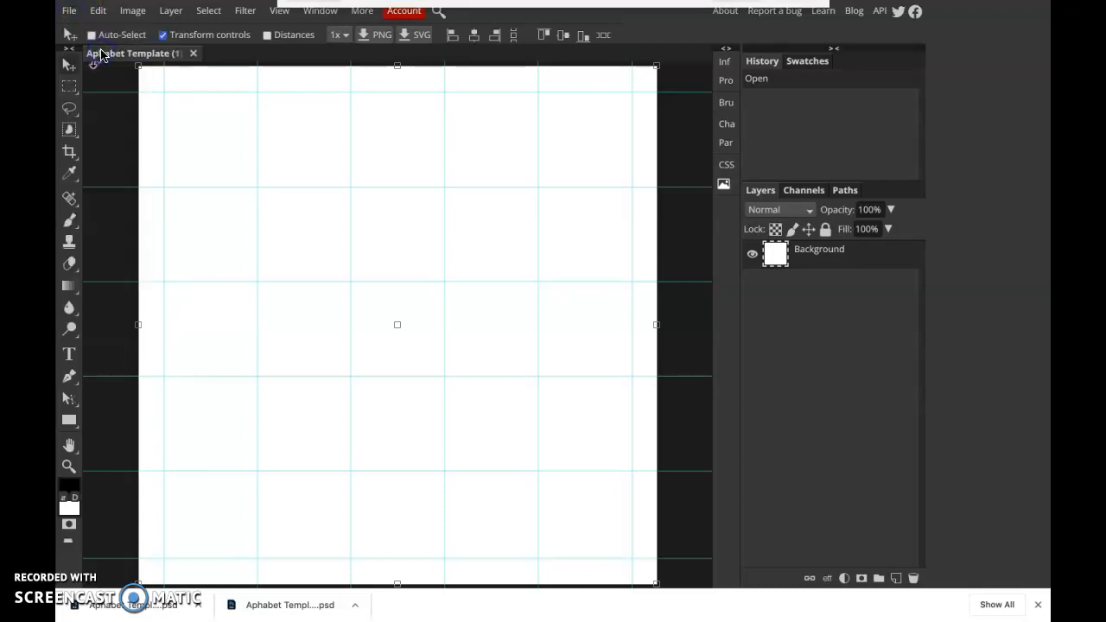
{"action": "left_click", "coordinate": [467, 60]}
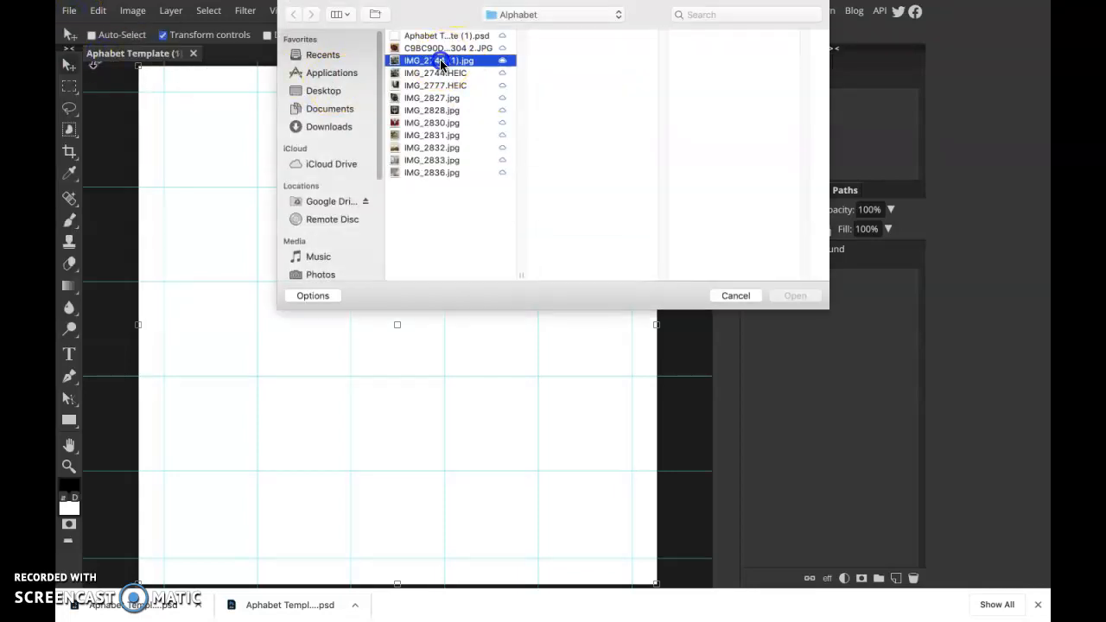
{"action": "left_click", "coordinate": [443, 99], "text": "super"}
{"action": "left_click", "coordinate": [442, 111], "text": "super"}
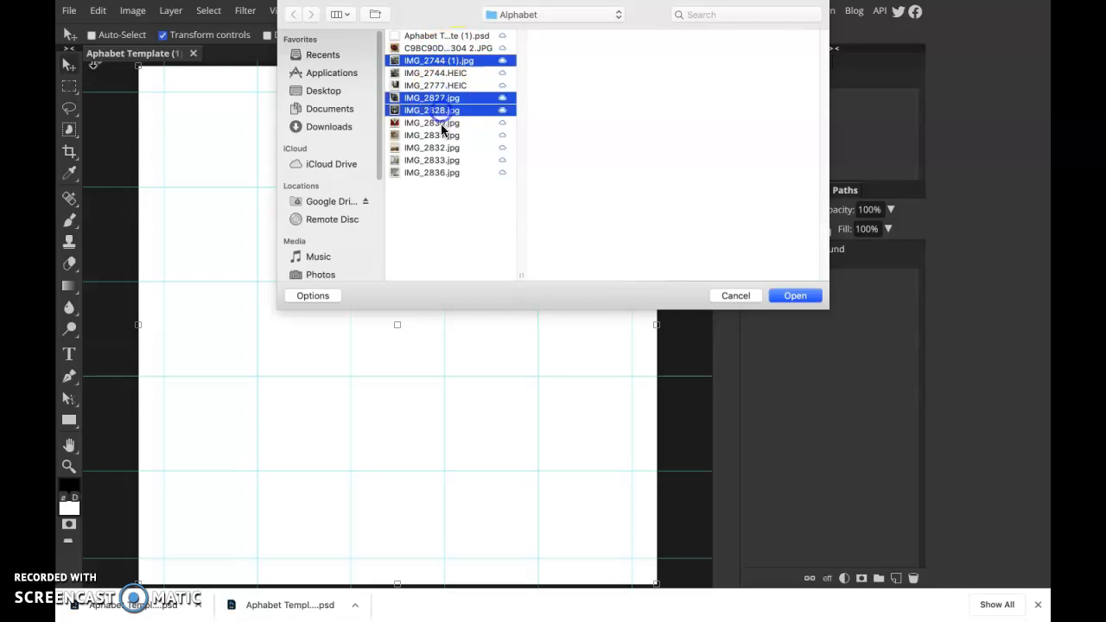
{"action": "left_click", "coordinate": [441, 124], "text": "super"}
{"action": "left_click", "coordinate": [443, 135], "text": "super"}
{"action": "left_click", "coordinate": [446, 149], "text": "super"}
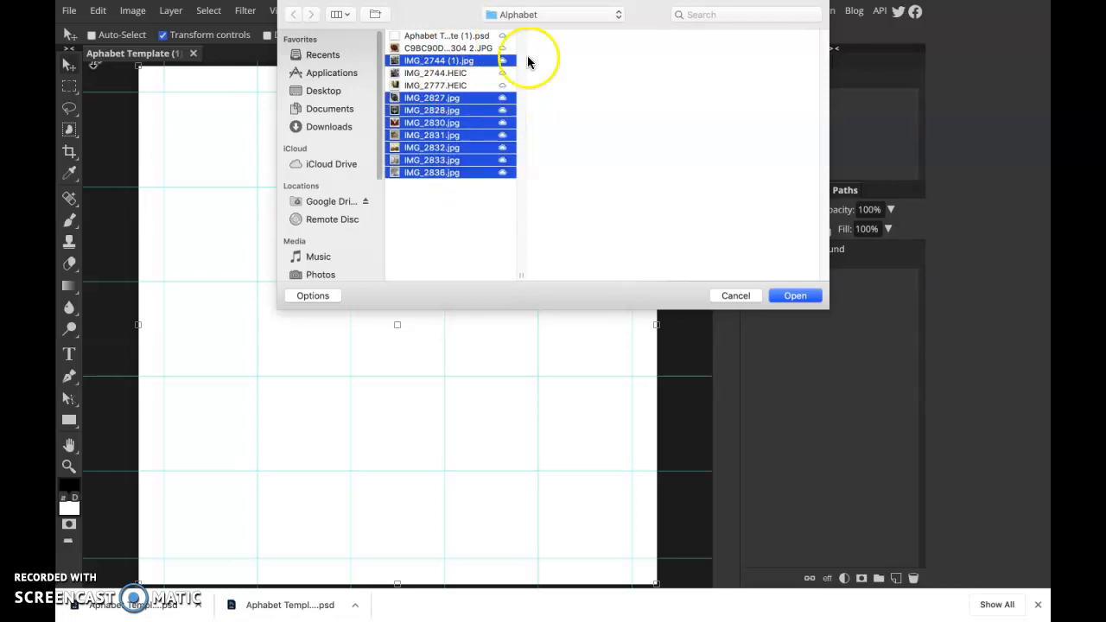
{"action": "left_click", "coordinate": [432, 48], "text": "super"}
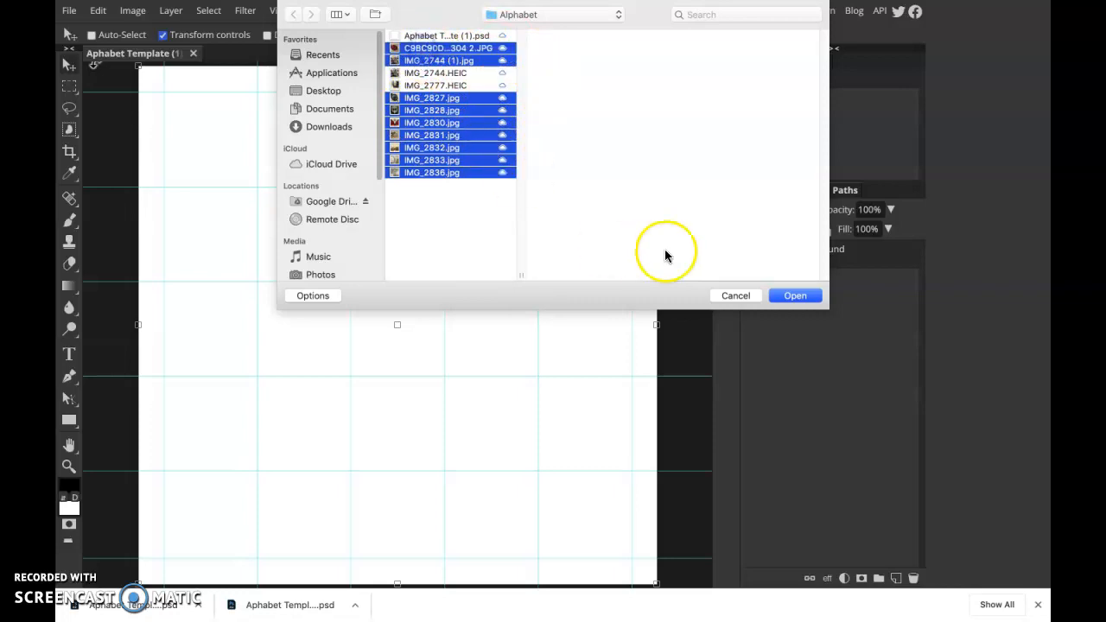
{"action": "left_click", "coordinate": [788, 295]}
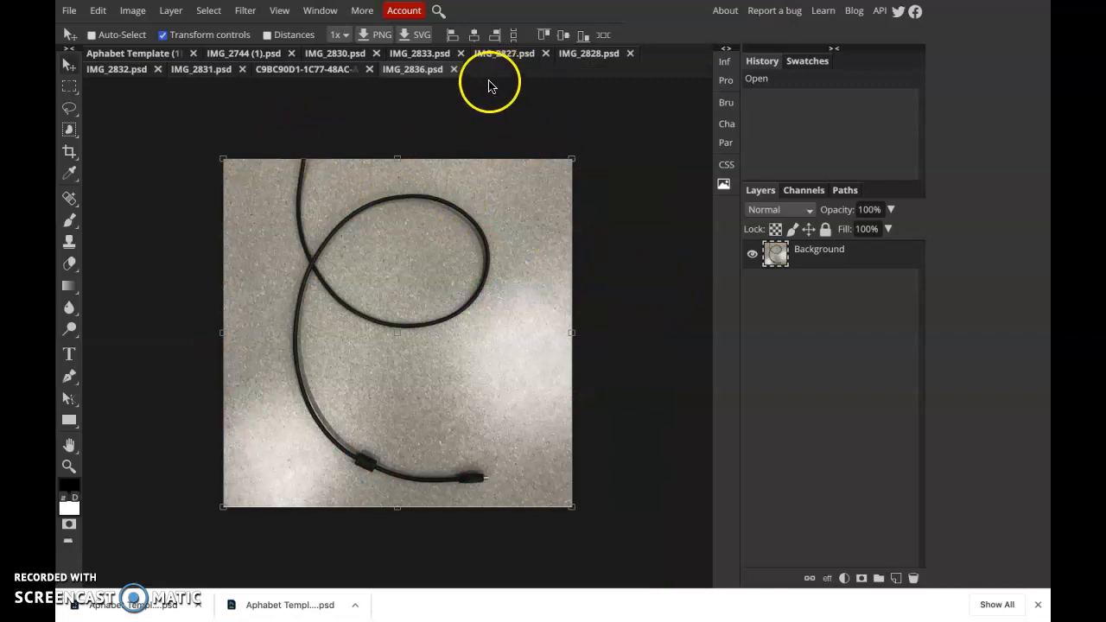
Find the letter A photo IMG_2744 (1) among the open documents and copy it into the Aphabet Template document
{"action": "left_click", "coordinate": [316, 70]}
{"action": "left_click", "coordinate": [200, 69]}
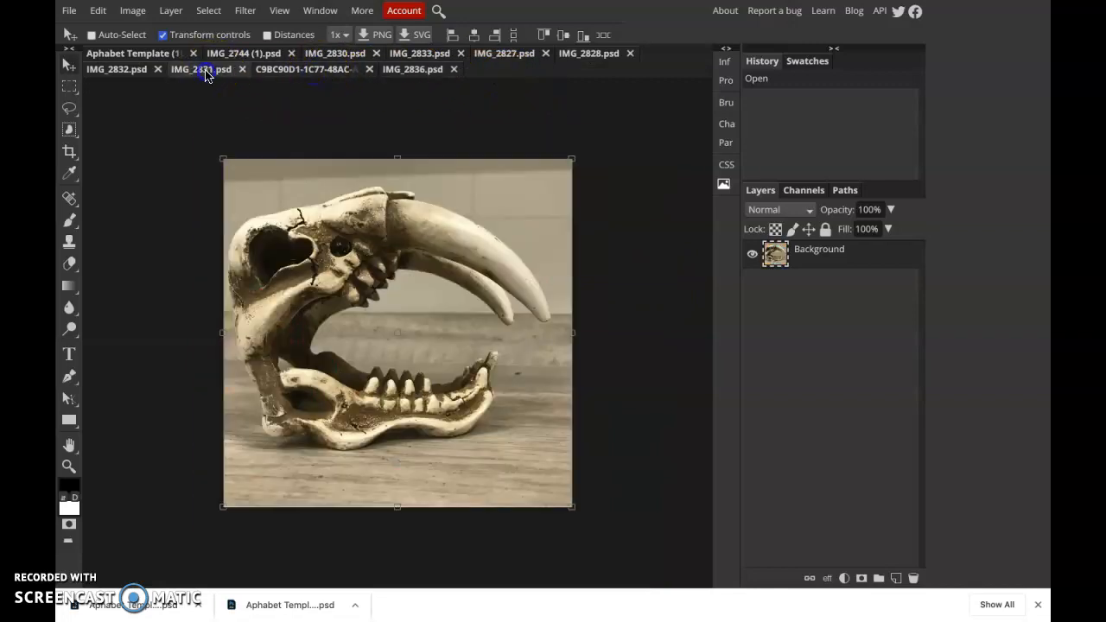
{"action": "left_click", "coordinate": [137, 71]}
{"action": "left_click", "coordinate": [235, 53]}
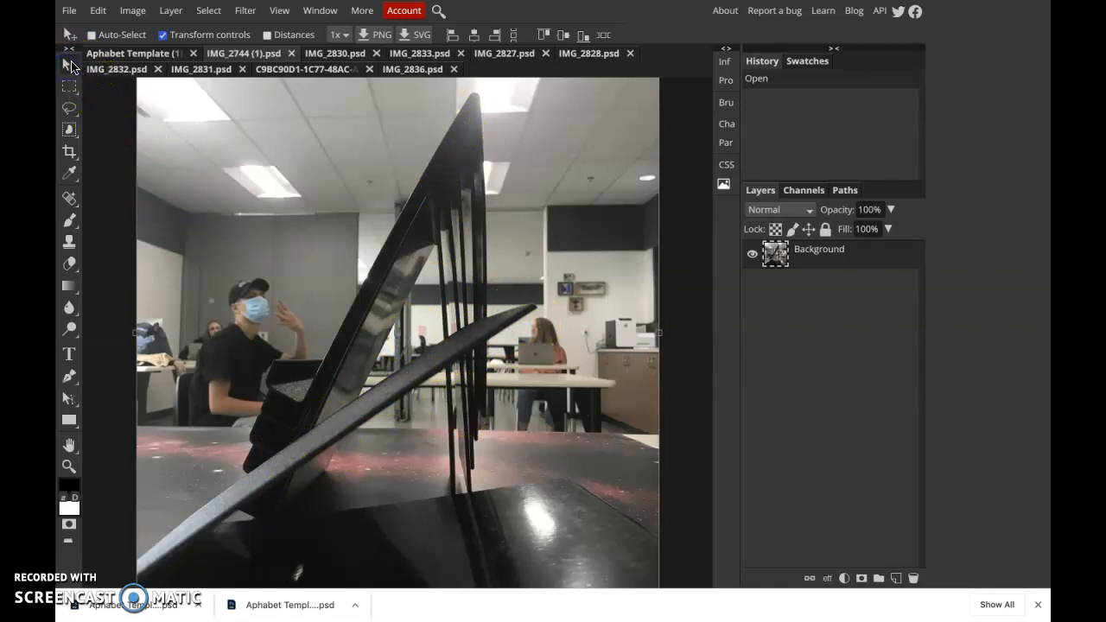
{"action": "left_click", "coordinate": [90, 35]}
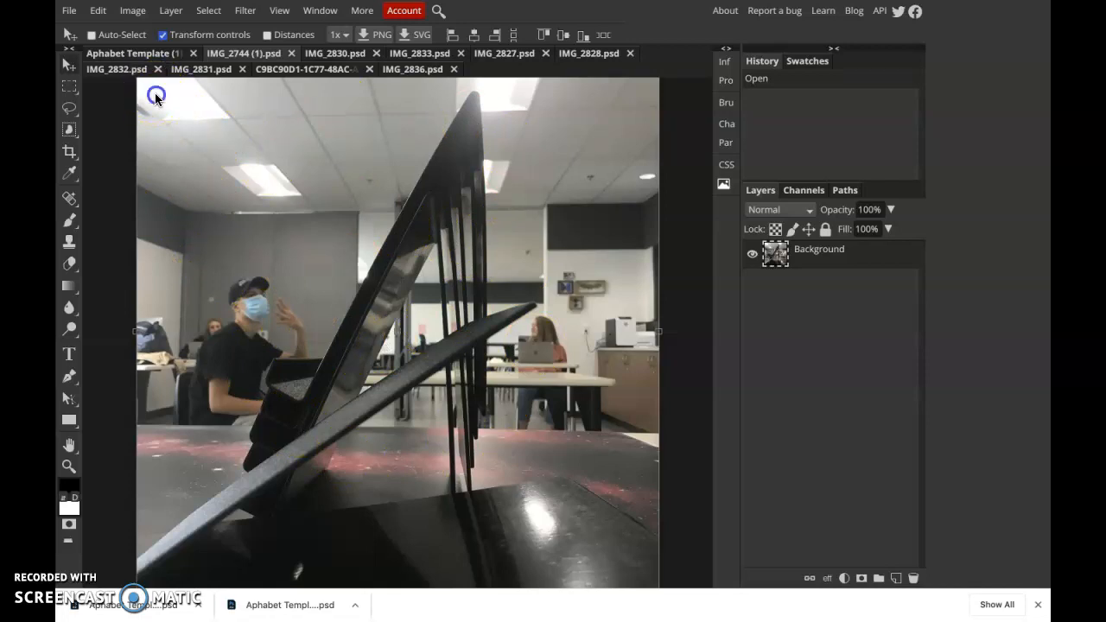
{"action": "left_click_drag", "start_coordinate": [155, 97], "coordinate": [217, 264]}
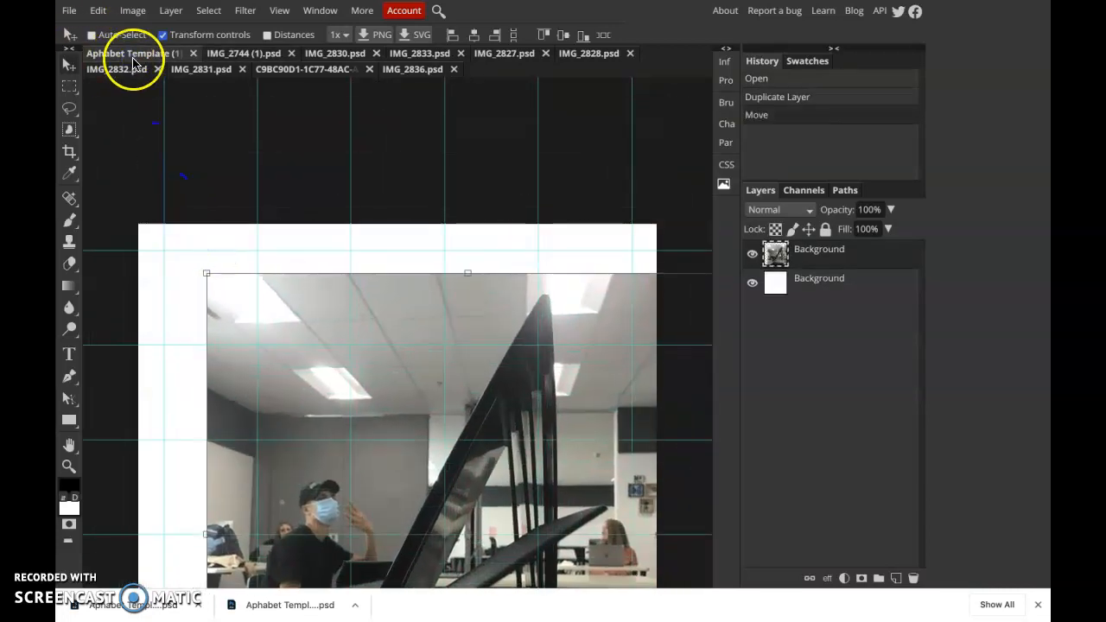
Position the letter A photo near the template's upper-left corner and scale it down proportionally to about 22%
{"action": "left_click_drag", "start_coordinate": [331, 323], "coordinate": [245, 209]}
{"action": "left_click", "coordinate": [378, 301]}
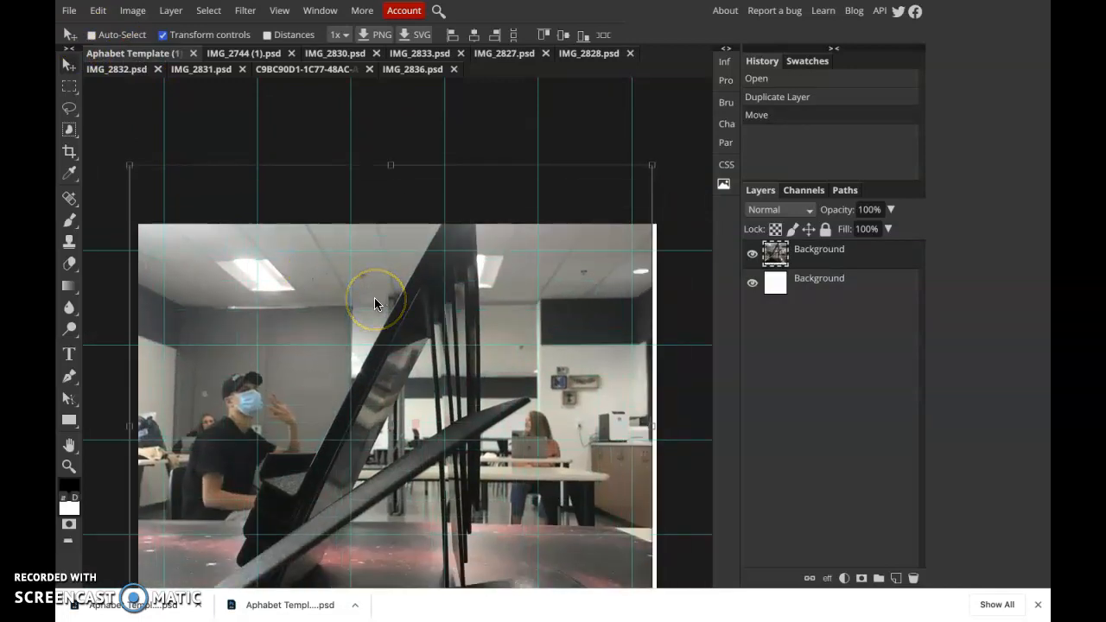
{"action": "left_click", "coordinate": [370, 338], "text": "alt"}
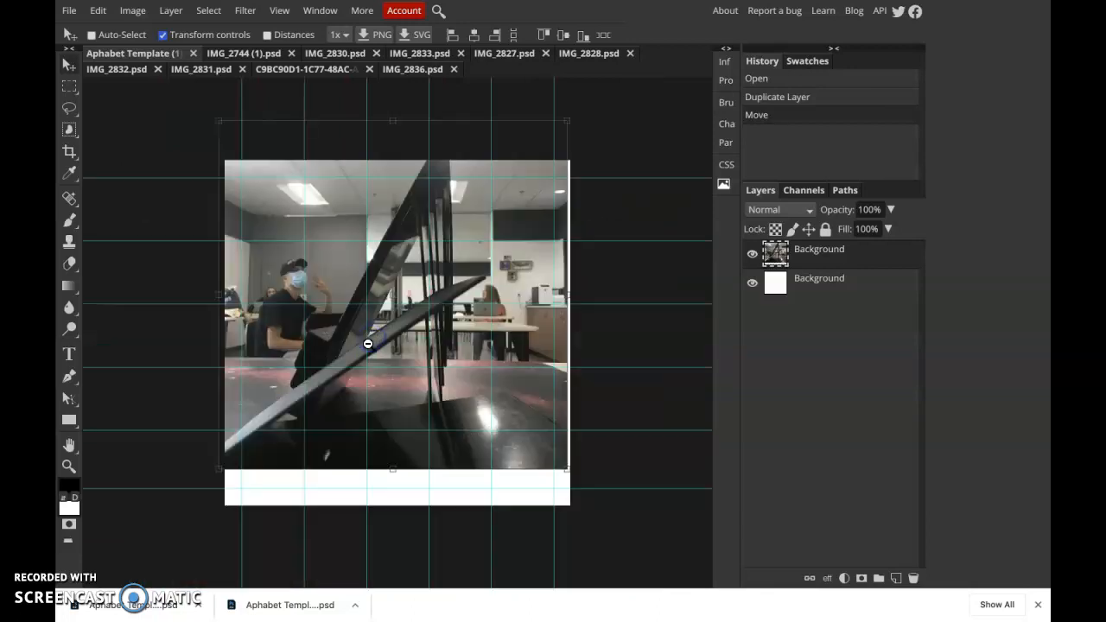
{"action": "left_click", "coordinate": [368, 321]}
{"action": "left_click", "coordinate": [399, 230], "text": "alt"}
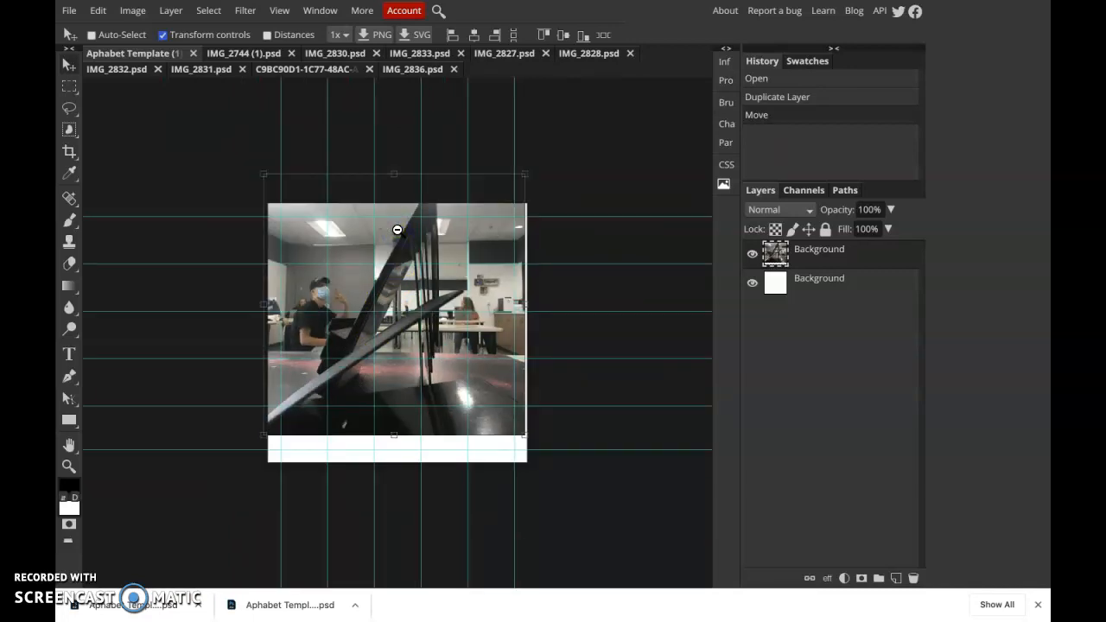
{"action": "left_click", "coordinate": [398, 238]}
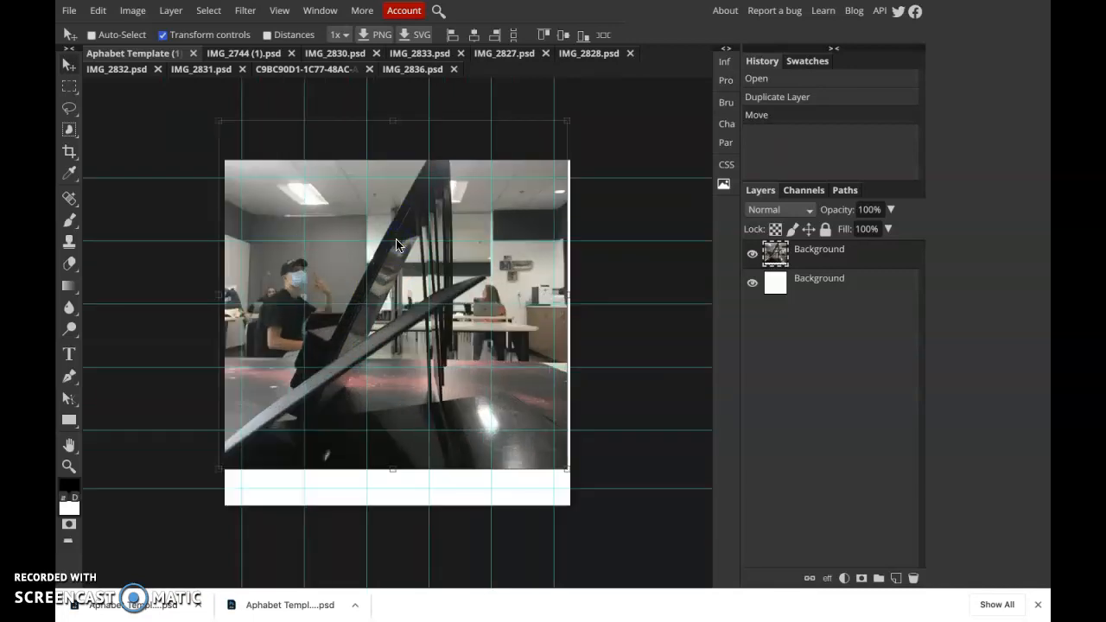
{"action": "key", "text": "ctrl+minus"}
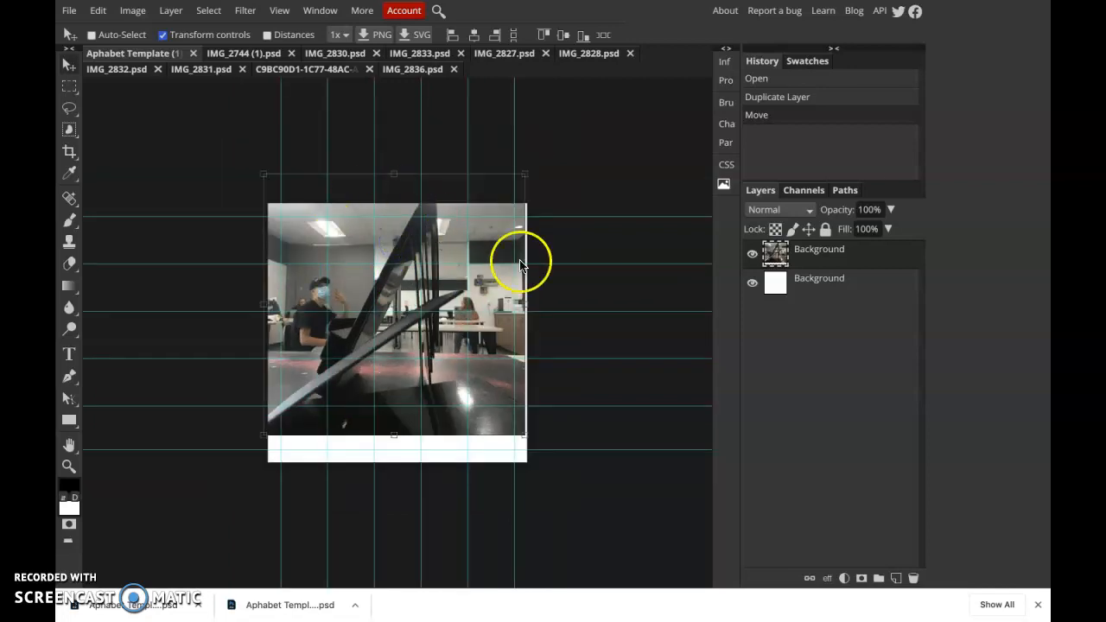
{"action": "left_click_drag", "start_coordinate": [304, 234], "coordinate": [330, 289]}
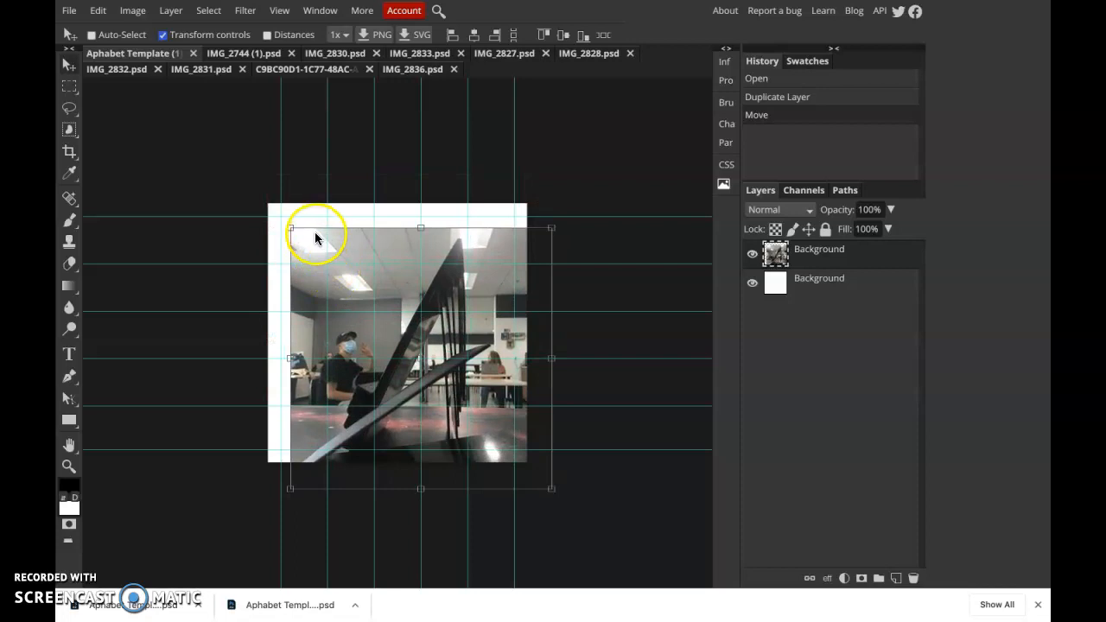
{"action": "left_click", "coordinate": [542, 482]}
{"action": "left_click_drag", "start_coordinate": [542, 482], "coordinate": [349, 283]}
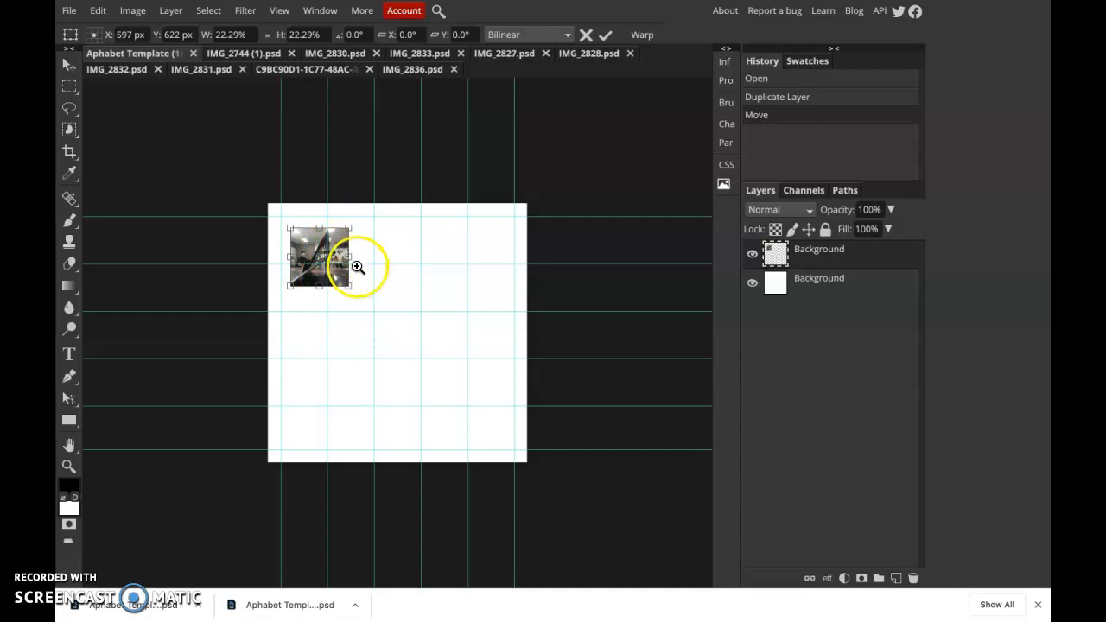
Align the letter A photo with the first grid cell of the top row and scale it to about 17.9% to fit
{"action": "scroll", "coordinate": [349, 260], "scroll_direction": "up", "scroll_amount": 2}
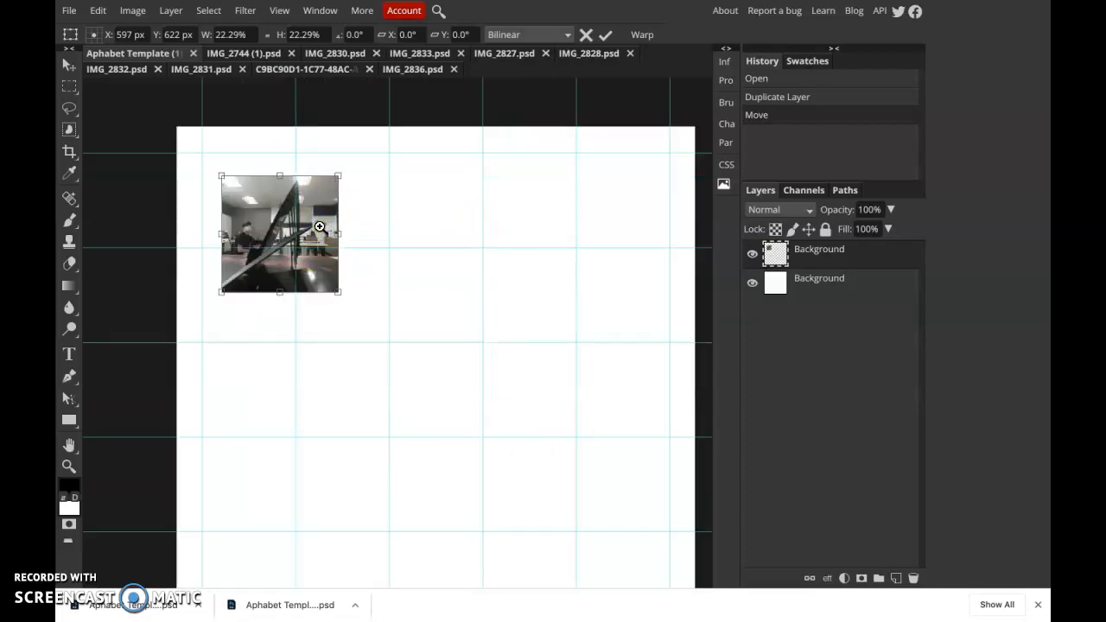
{"action": "left_click_drag", "start_coordinate": [319, 226], "coordinate": [247, 190]}
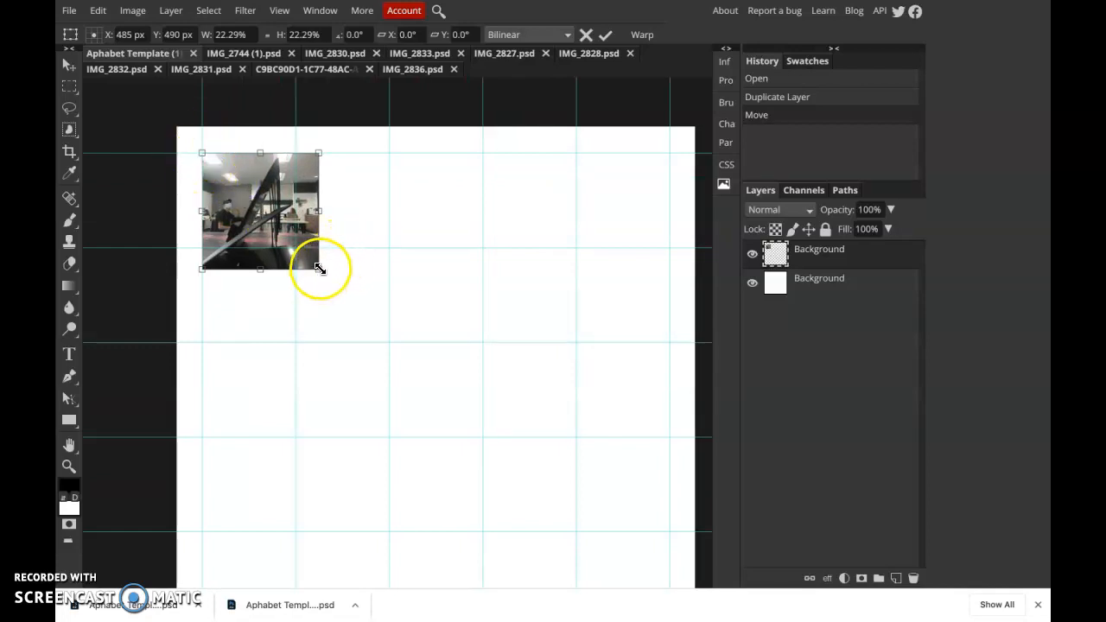
{"action": "left_click_drag", "start_coordinate": [318, 269], "coordinate": [296, 247]}
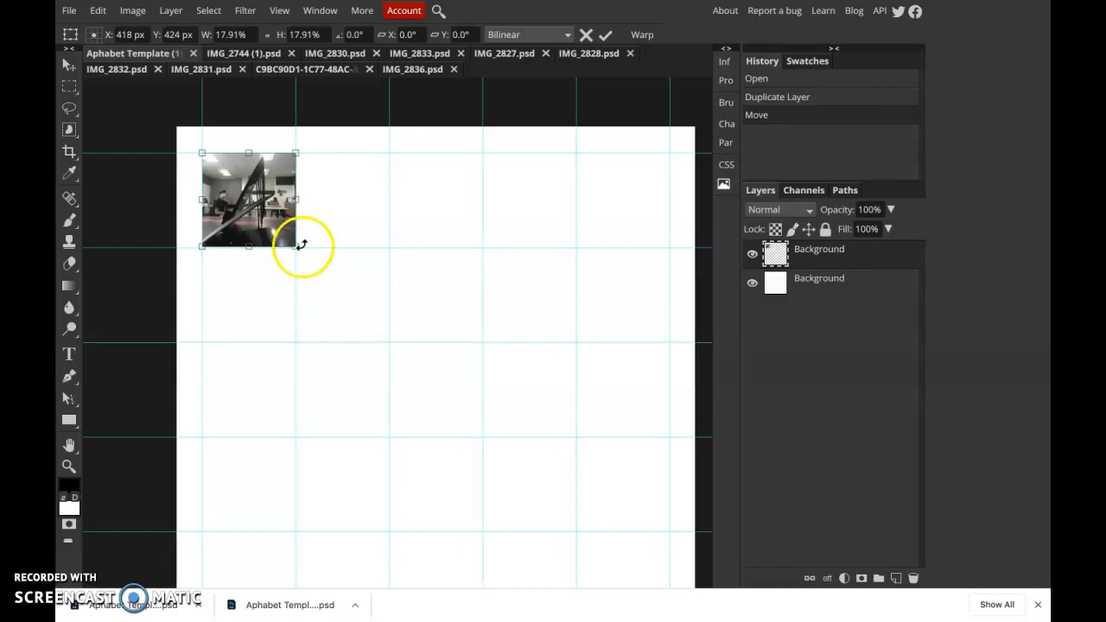
Close the IMG_2744 (1) document and copy the two-log photo from IMG_2832 into the template
{"action": "left_click", "coordinate": [248, 54]}
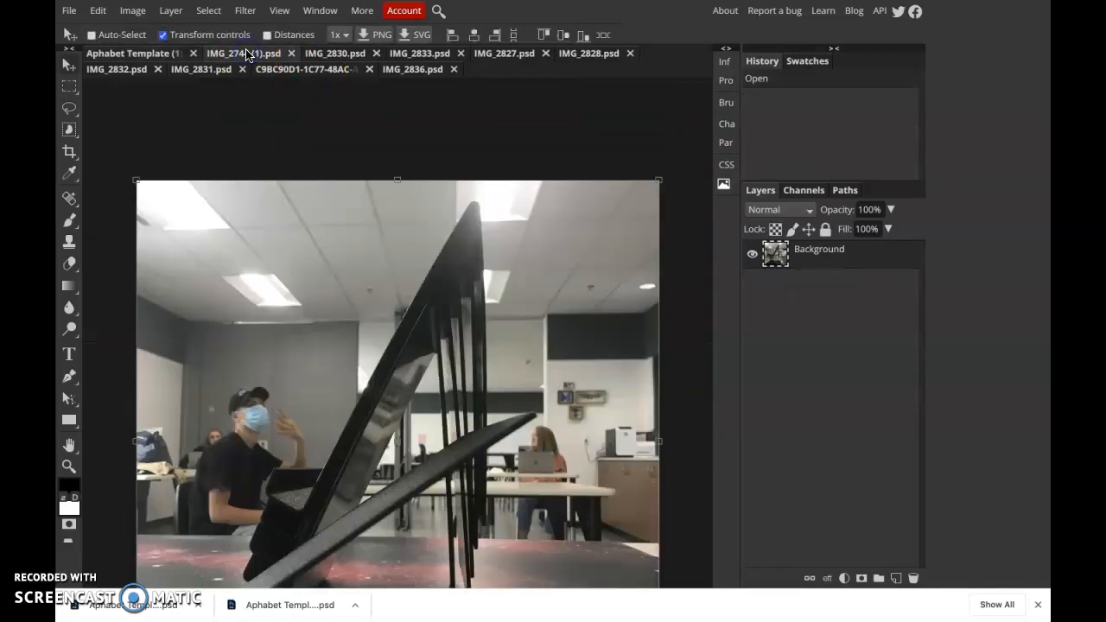
{"action": "left_click", "coordinate": [292, 54]}
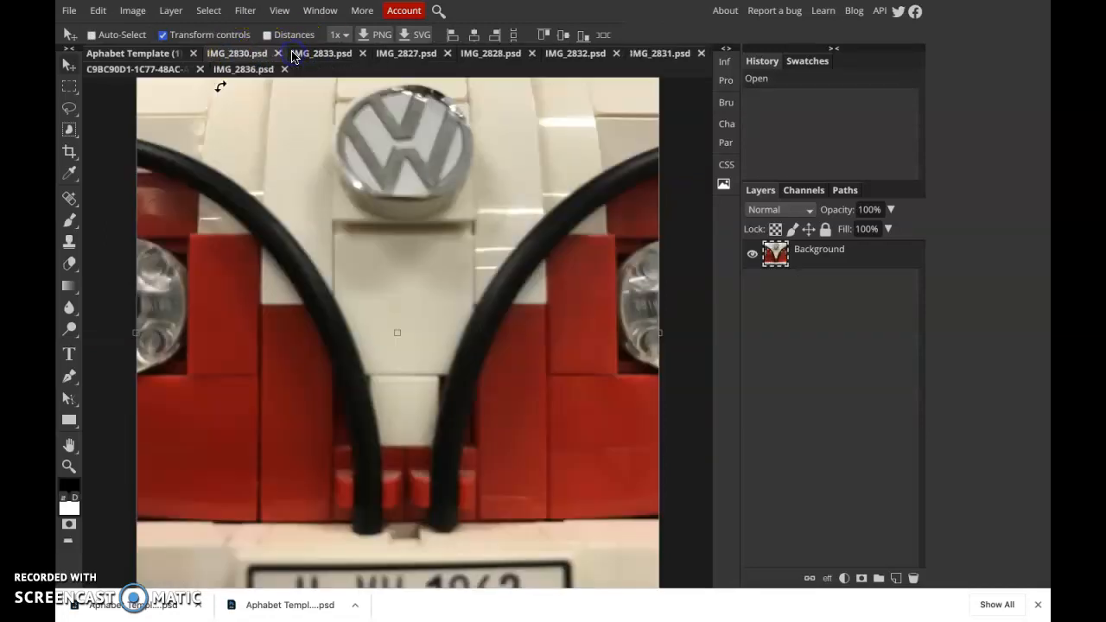
{"action": "left_click", "coordinate": [328, 55]}
{"action": "left_click", "coordinate": [407, 55]}
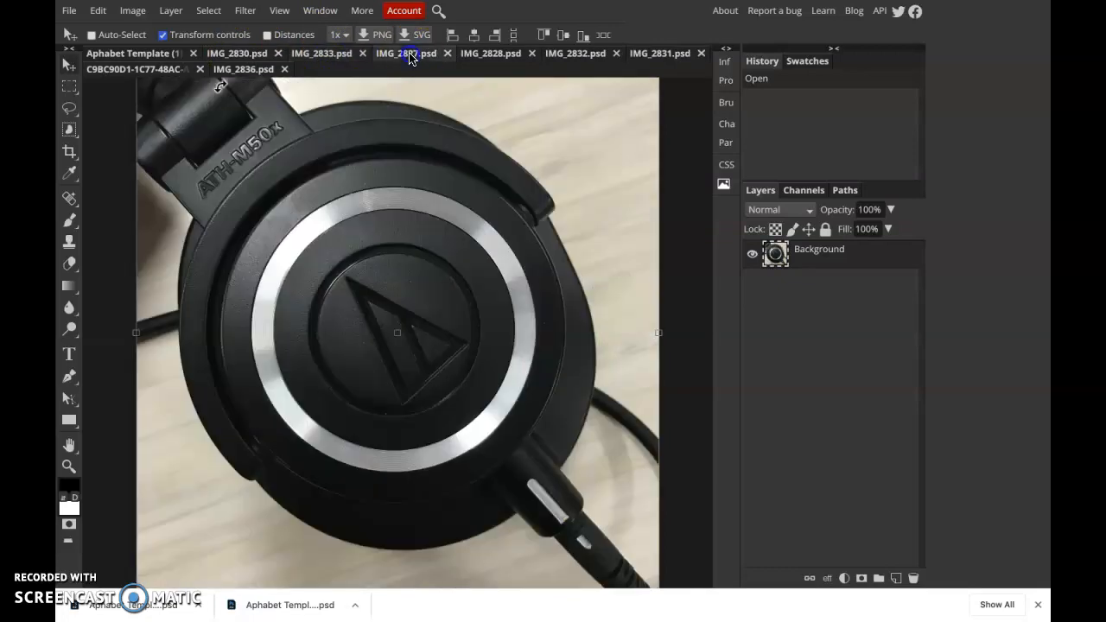
{"action": "left_click", "coordinate": [489, 59]}
{"action": "left_click", "coordinate": [581, 58]}
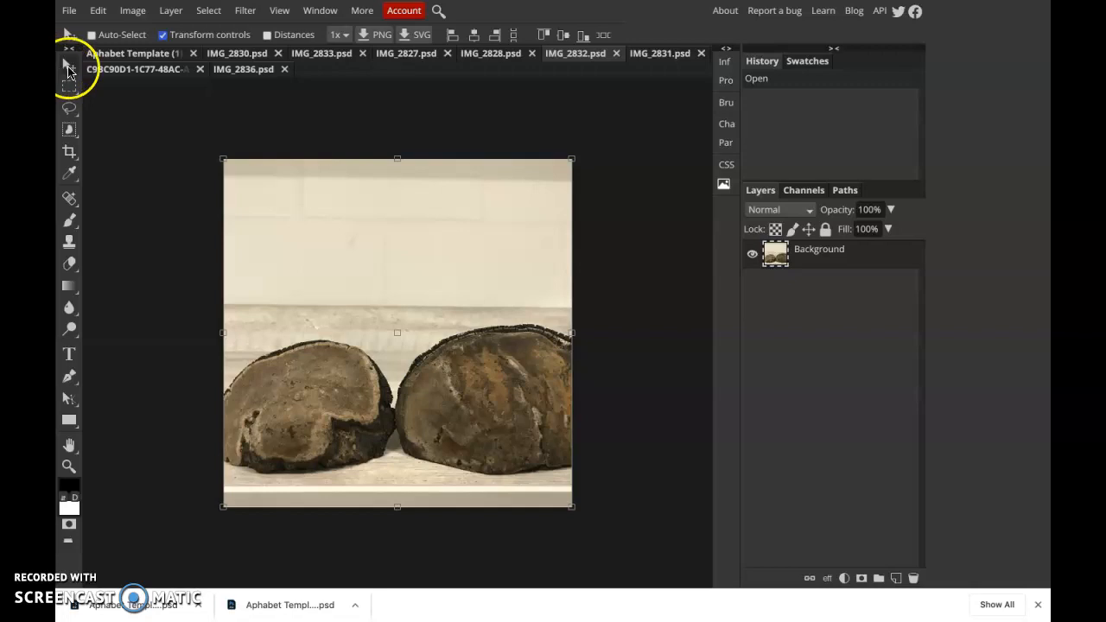
{"action": "left_click_drag", "start_coordinate": [253, 176], "coordinate": [148, 65]}
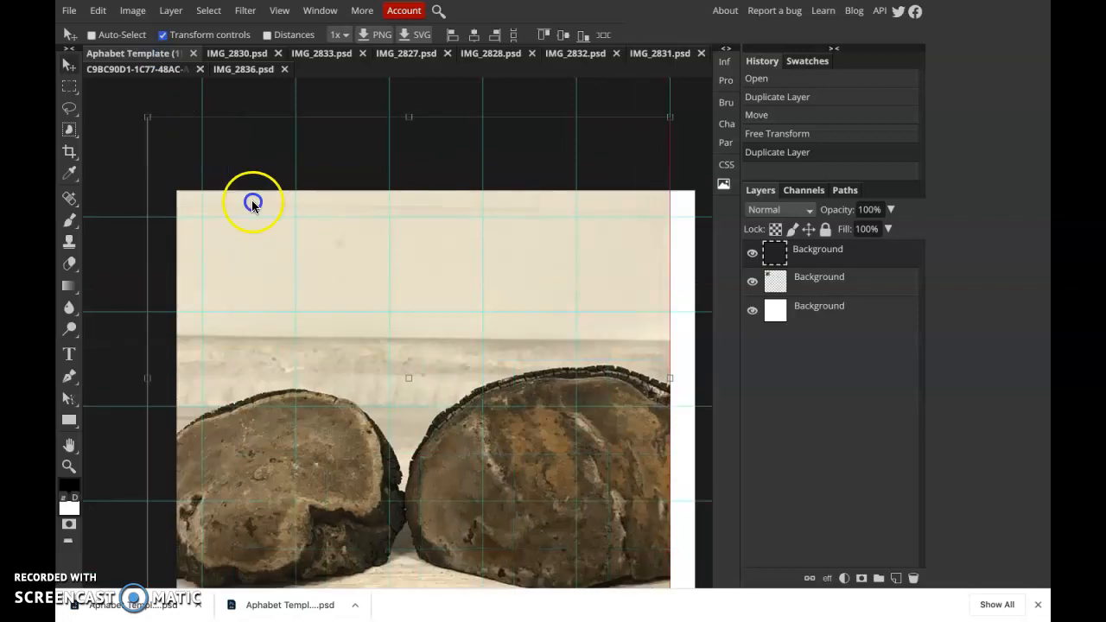
{"action": "left_click_drag", "start_coordinate": [252, 204], "coordinate": [282, 230]}
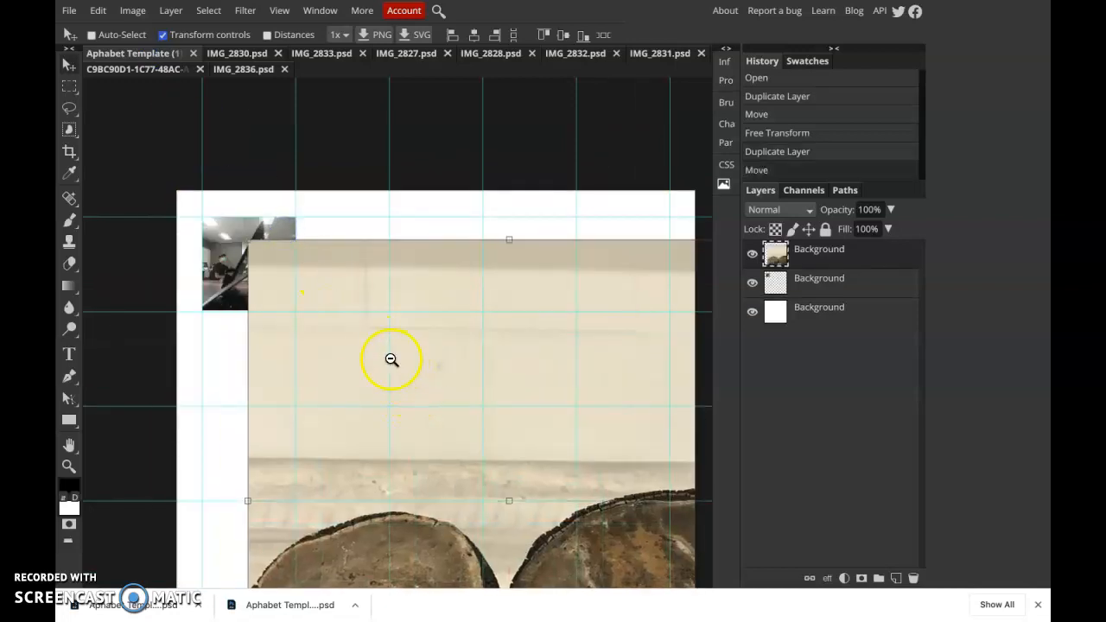
Scale the two-log photo to about 17.9% and fit it into the second grid cell of the top row
{"action": "left_click", "coordinate": [361, 346], "text": "alt"}
{"action": "left_click_drag", "start_coordinate": [620, 542], "coordinate": [341, 291]}
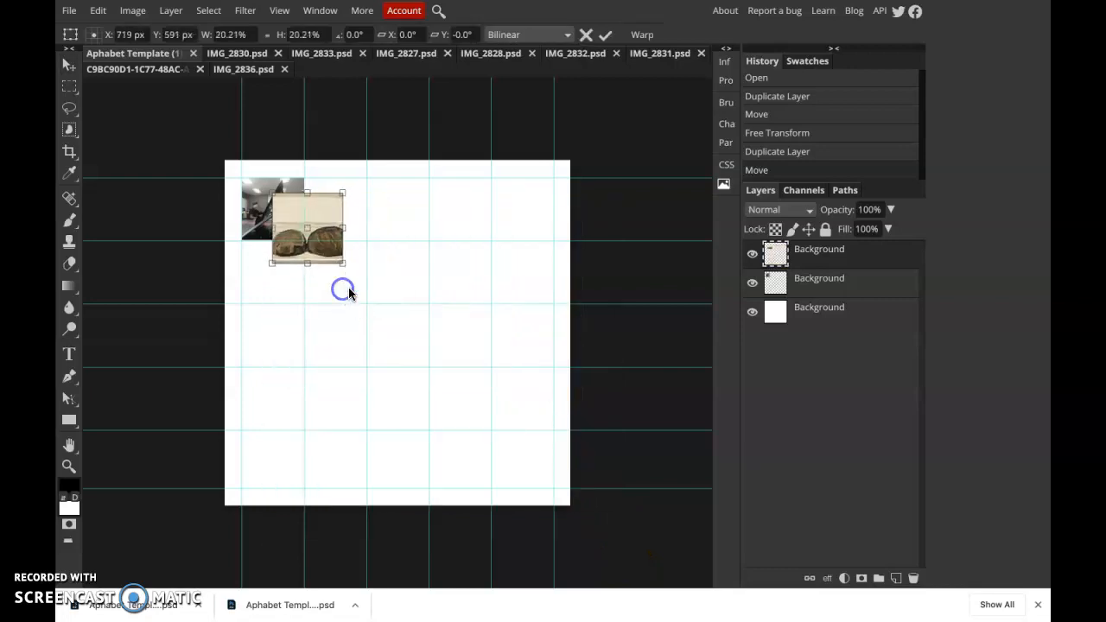
{"action": "left_click", "coordinate": [322, 216]}
{"action": "left_click", "coordinate": [321, 216]}
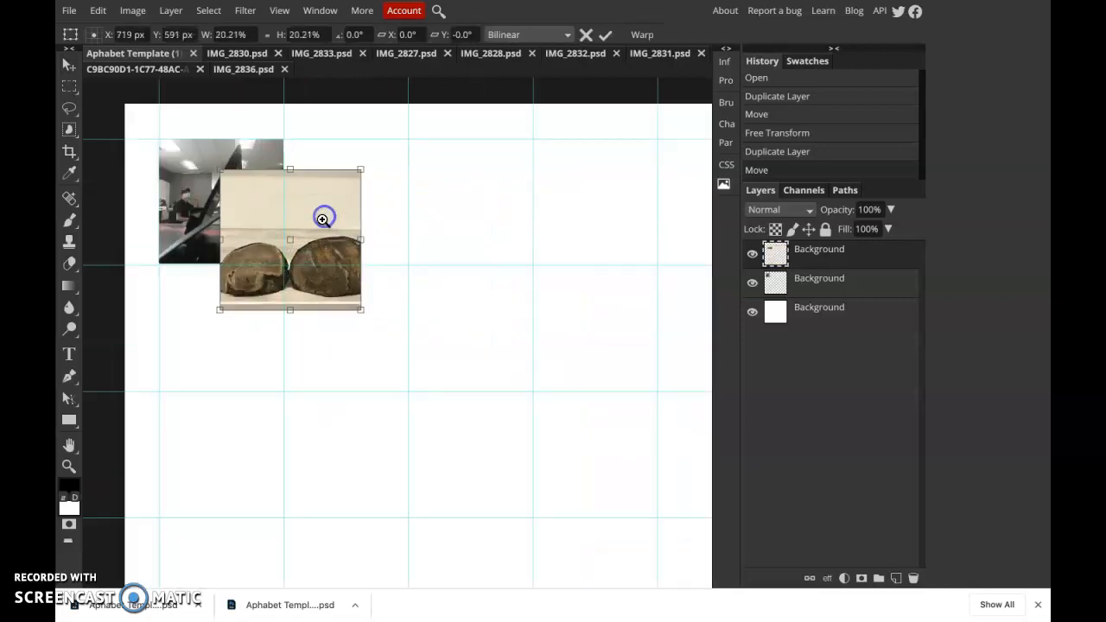
{"action": "left_click_drag", "start_coordinate": [370, 226], "coordinate": [369, 211]}
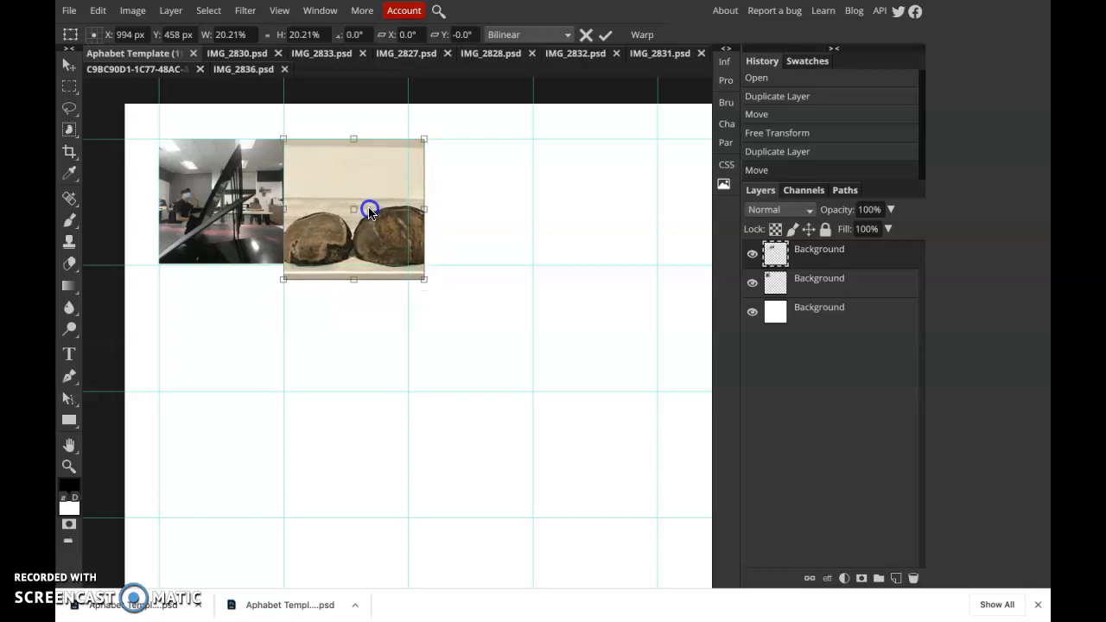
{"action": "left_click_drag", "start_coordinate": [424, 279], "coordinate": [407, 261]}
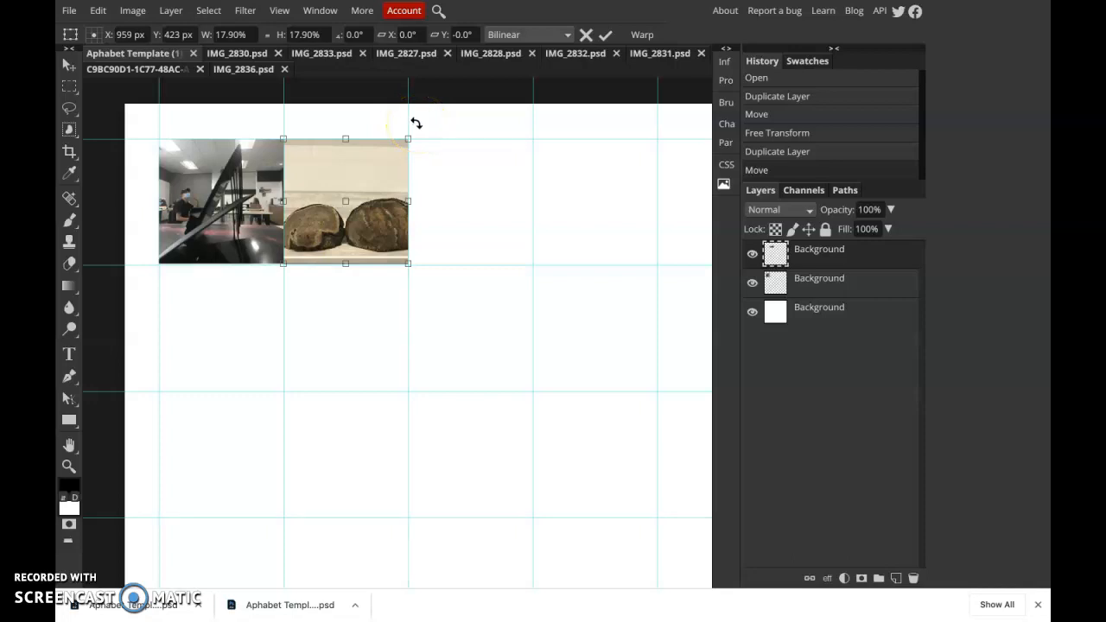
Rotate the two-log photo 90° clockwise within its grid cell so that it forms a letter B
{"action": "left_click_drag", "start_coordinate": [431, 152], "coordinate": [400, 263]}
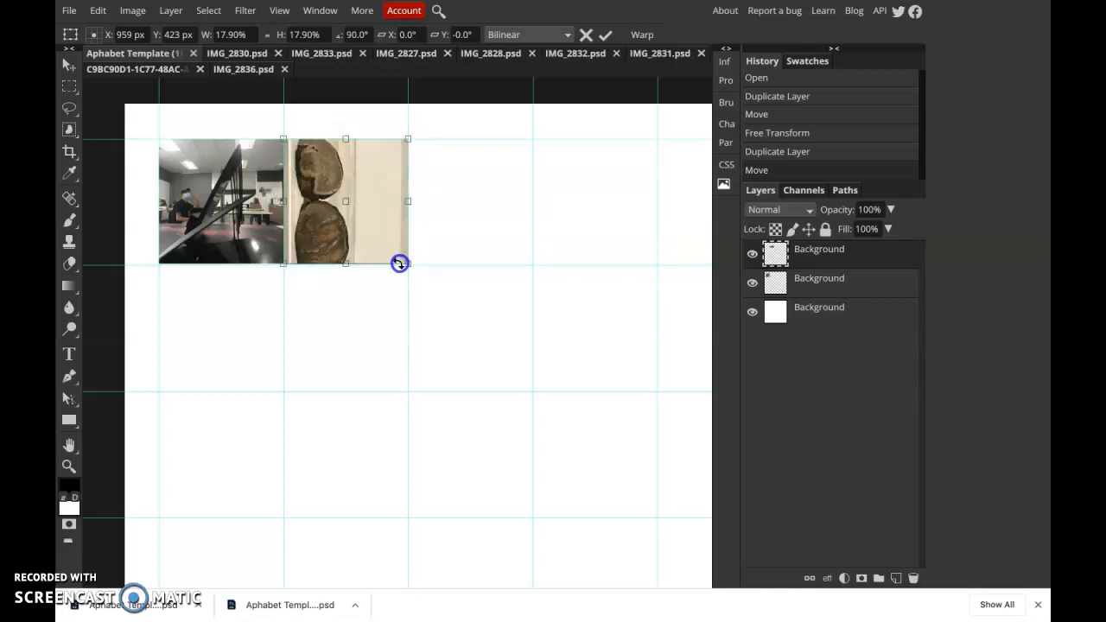
{"action": "left_click", "coordinate": [430, 195]}
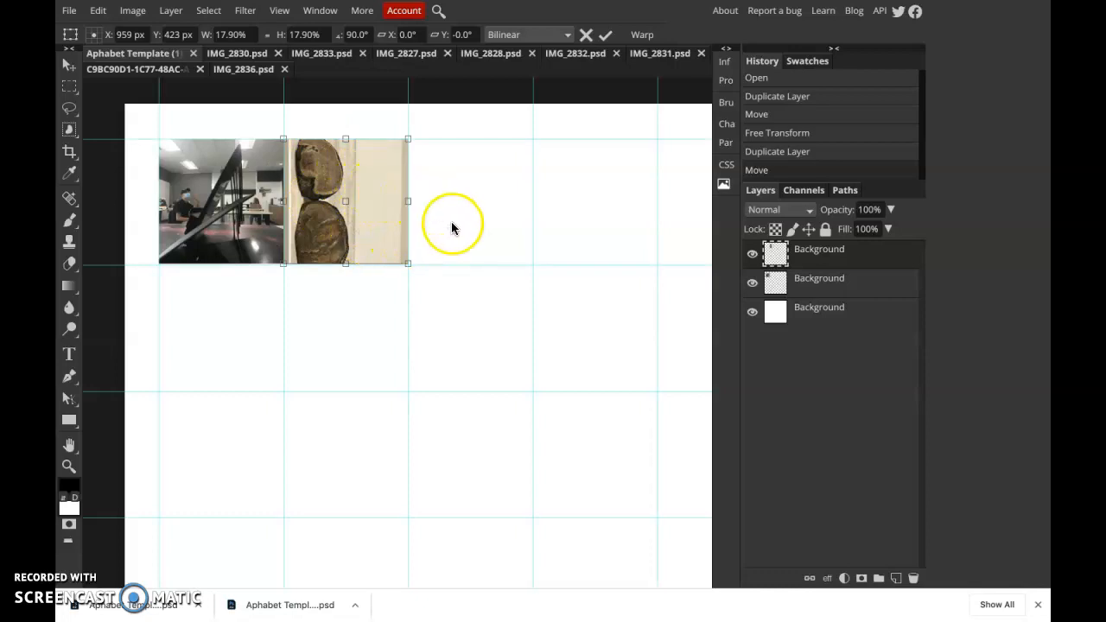
Close the IMG_2832 document whose two-log photo is already in the template
{"action": "left_click", "coordinate": [470, 58]}
{"action": "left_click", "coordinate": [473, 57]}
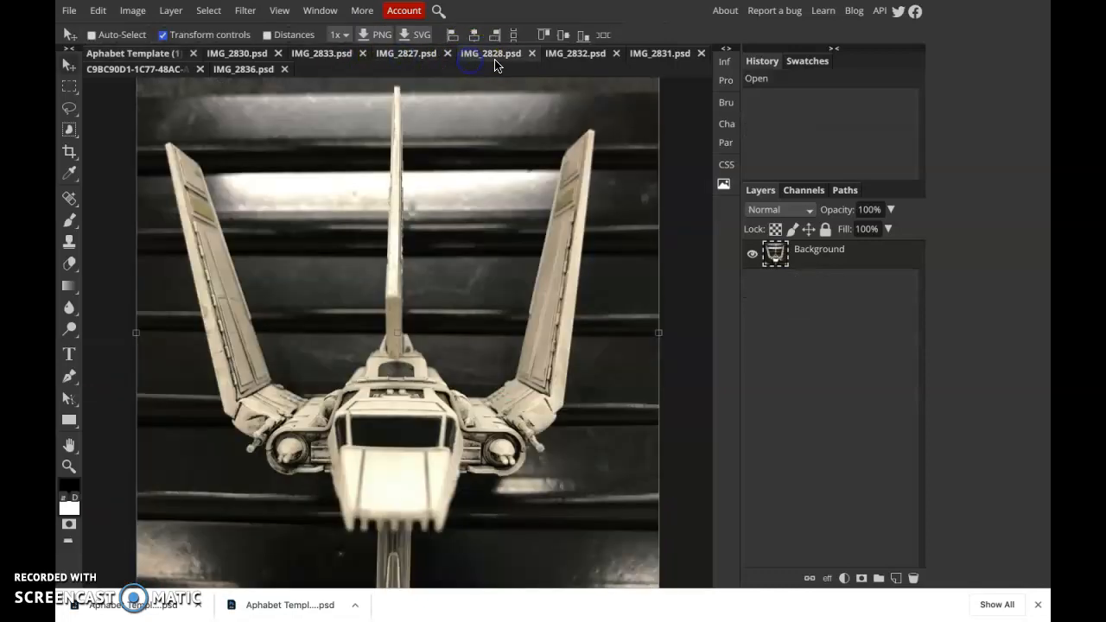
{"action": "left_click", "coordinate": [575, 57]}
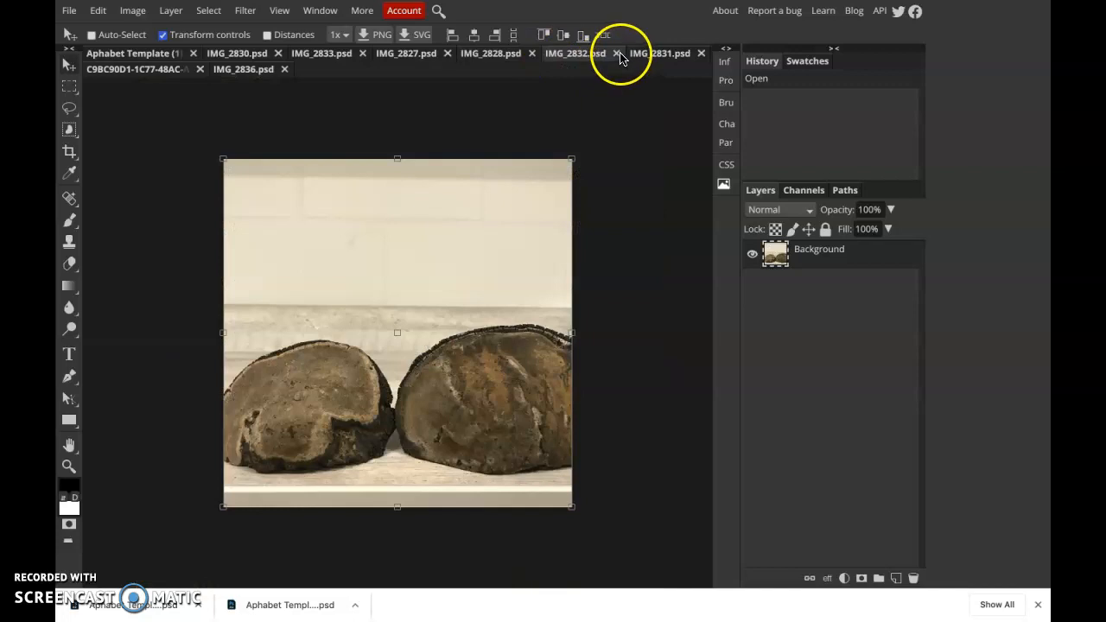
{"action": "left_click", "coordinate": [616, 54]}
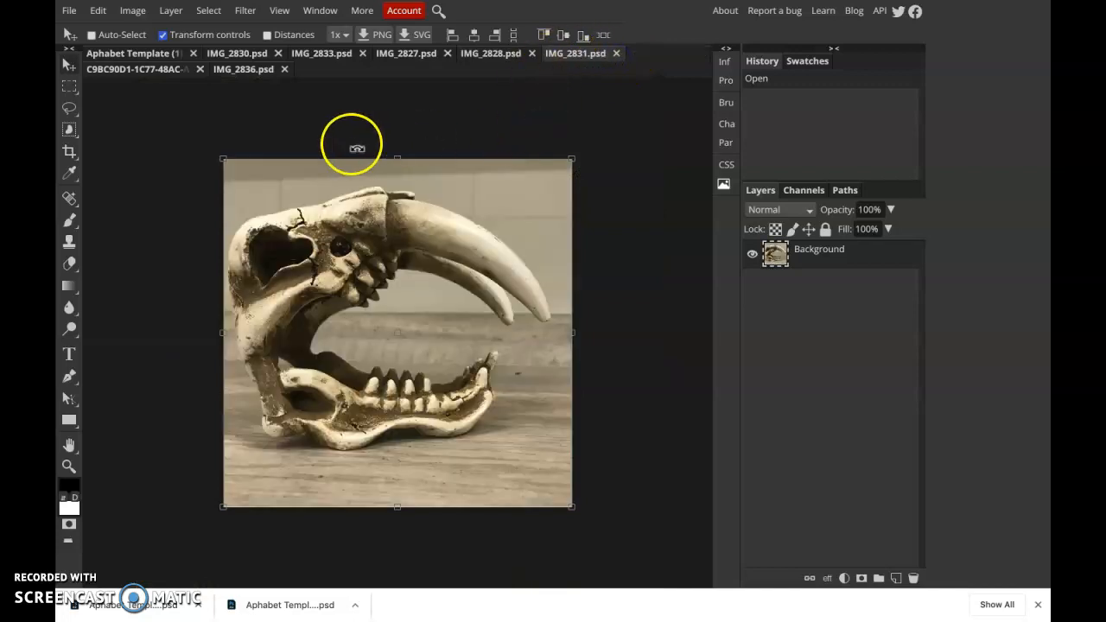
Copy the skull photo from IMG_2831 into the template, fit it into the third top-row cell, and close IMG_2831
{"action": "left_click", "coordinate": [227, 161]}
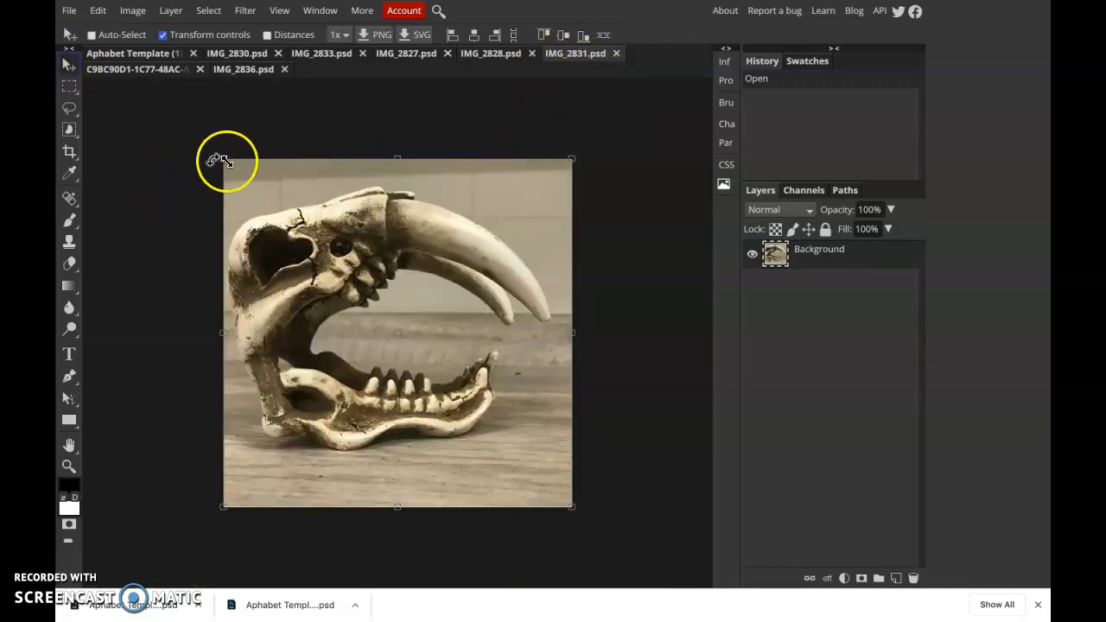
{"action": "left_click_drag", "start_coordinate": [248, 178], "coordinate": [446, 278]}
{"action": "left_click_drag", "start_coordinate": [637, 418], "coordinate": [533, 312]}
{"action": "left_click", "coordinate": [603, 36]}
{"action": "left_click", "coordinate": [575, 54]}
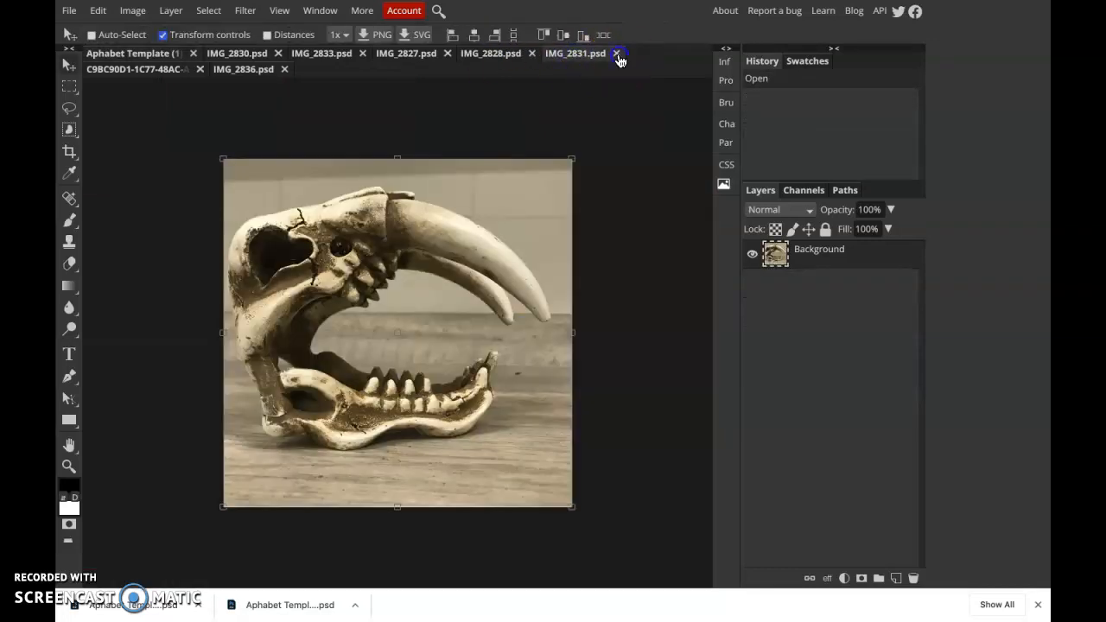
{"action": "left_click", "coordinate": [616, 53]}
Copy the curved grey ring photo from IMG_2833 into the template
{"action": "left_click", "coordinate": [478, 55]}
{"action": "left_click", "coordinate": [391, 54]}
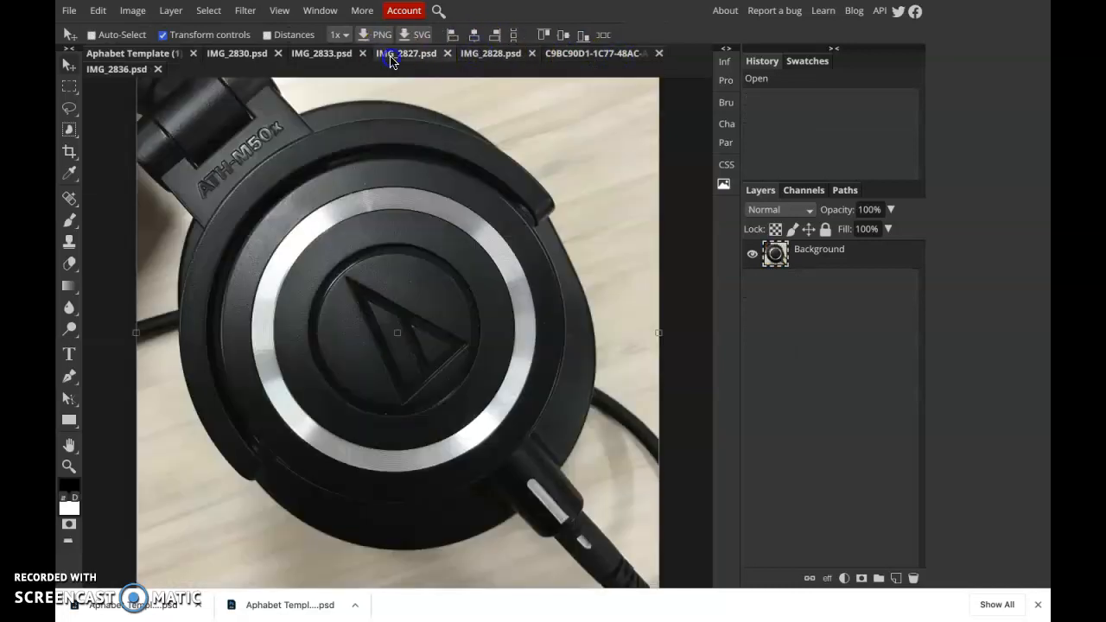
{"action": "left_click", "coordinate": [309, 57]}
{"action": "left_click", "coordinate": [204, 117]}
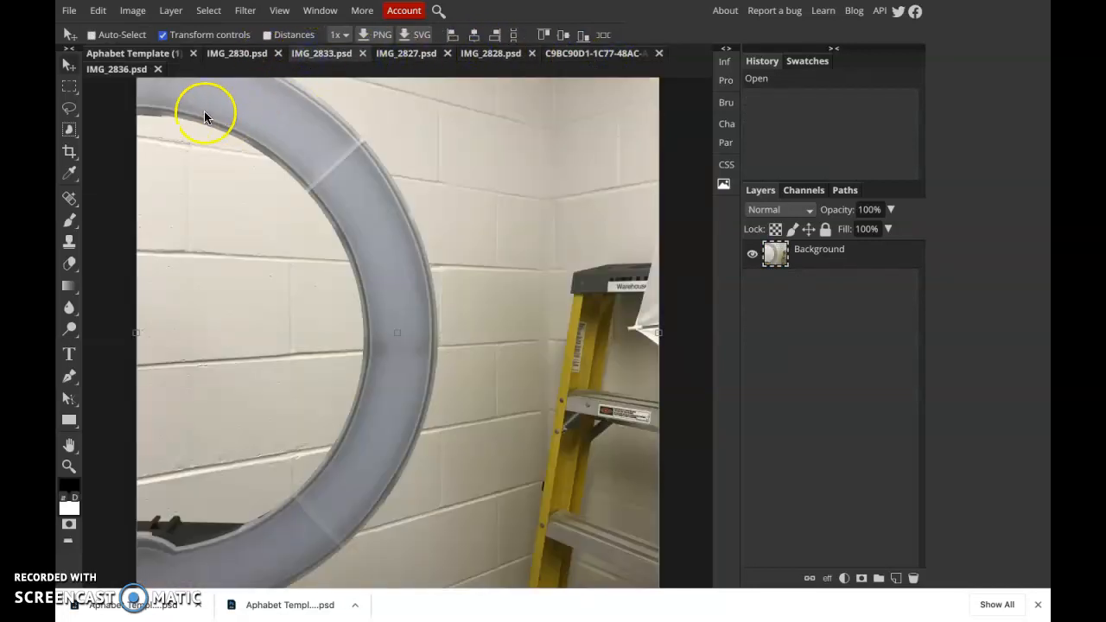
{"action": "left_click_drag", "start_coordinate": [182, 126], "coordinate": [252, 223]}
Align the ring photo with the fourth grid cell of the top row and scale it to about 17.9%
{"action": "left_click_drag", "start_coordinate": [200, 193], "coordinate": [434, 400]}
{"action": "left_click_drag", "start_coordinate": [506, 474], "coordinate": [226, 209]}
{"action": "left_click_drag", "start_coordinate": [160, 176], "coordinate": [406, 419]}
{"action": "left_click_drag", "start_coordinate": [444, 464], "coordinate": [573, 263]}
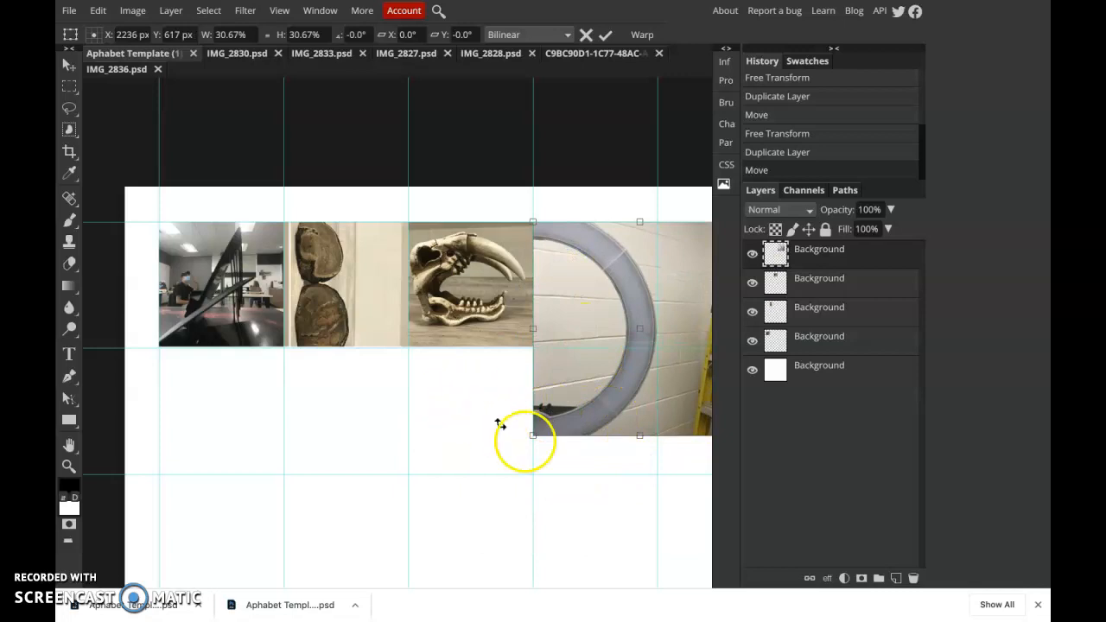
{"action": "left_click_drag", "start_coordinate": [576, 464], "coordinate": [434, 482]}
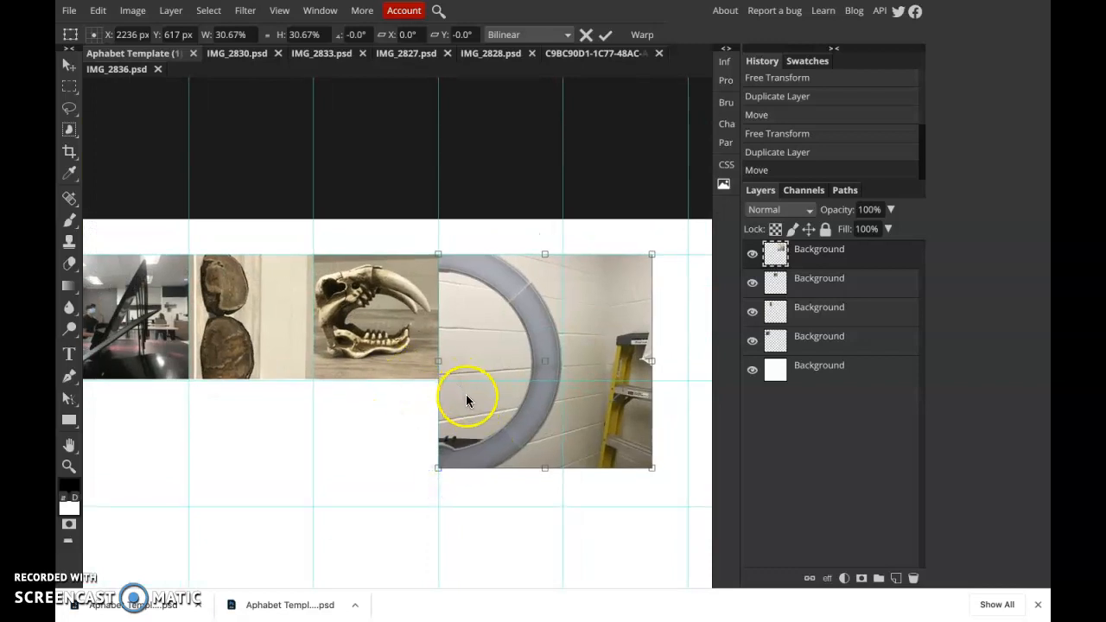
{"action": "left_click_drag", "start_coordinate": [653, 471], "coordinate": [561, 366]}
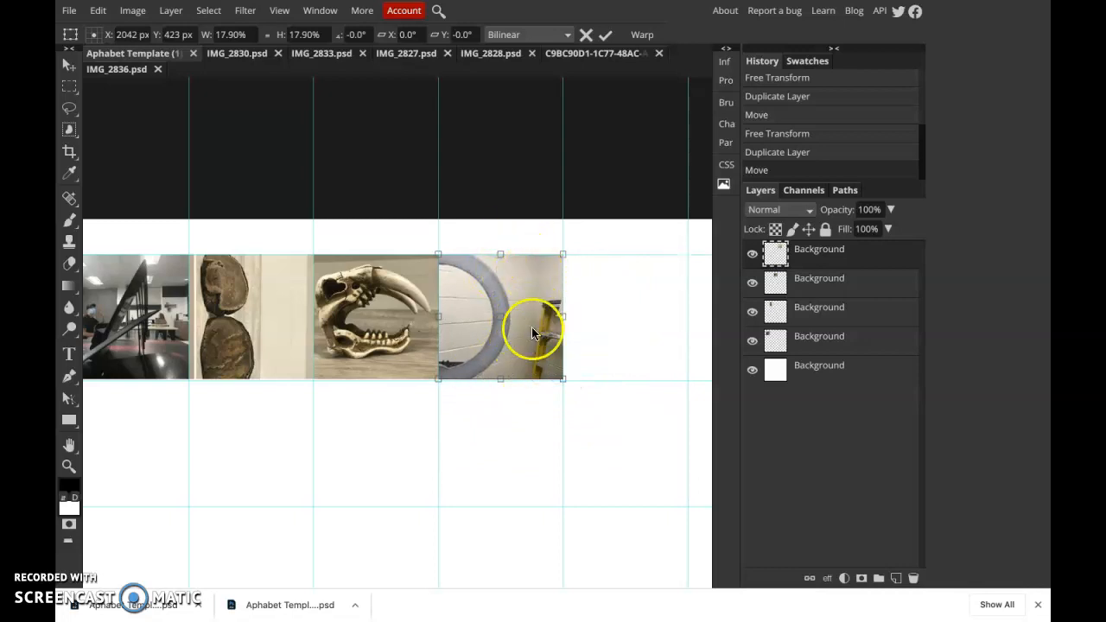
{"action": "left_click", "coordinate": [528, 430]}
Copy the looped cable photo from IMG_2836 into the template
{"action": "left_click", "coordinate": [605, 51]}
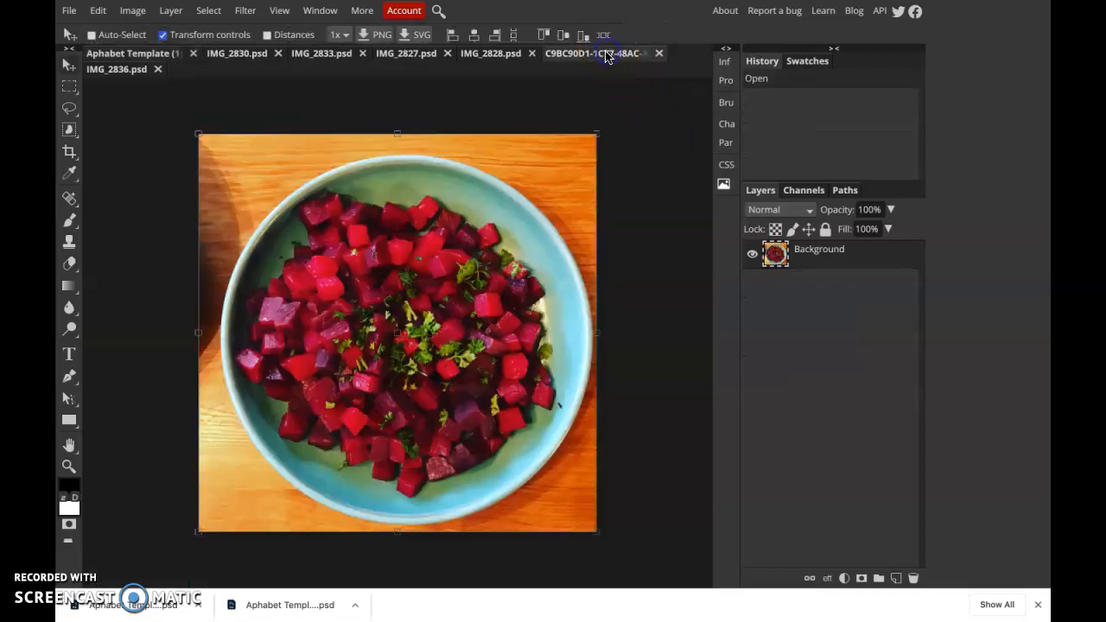
{"action": "left_click", "coordinate": [488, 53]}
{"action": "left_click", "coordinate": [398, 55]}
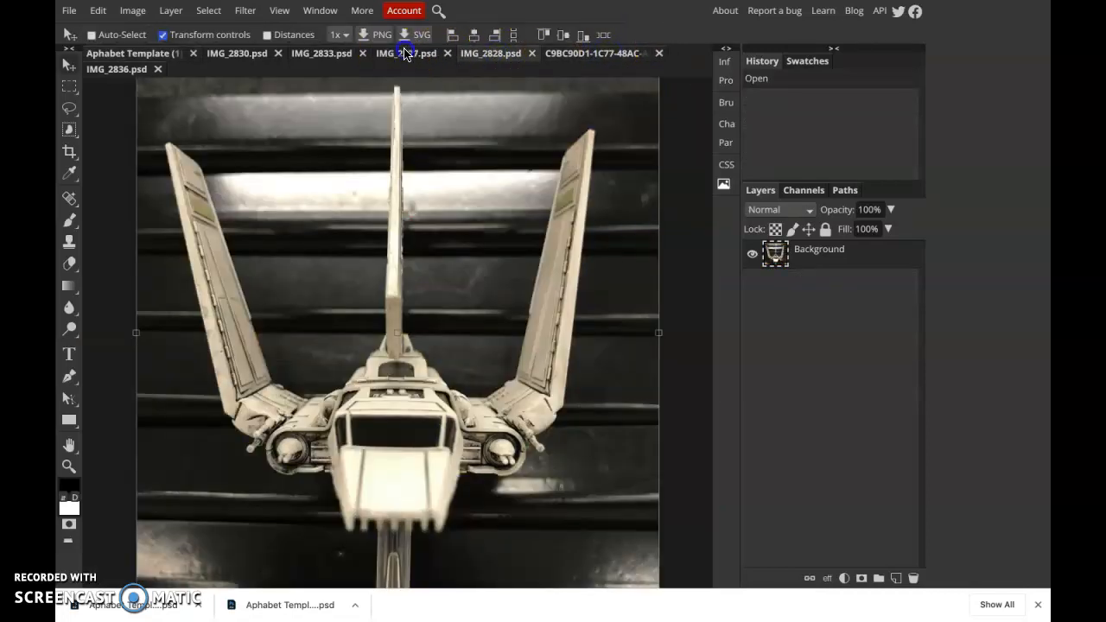
{"action": "left_click", "coordinate": [313, 55]}
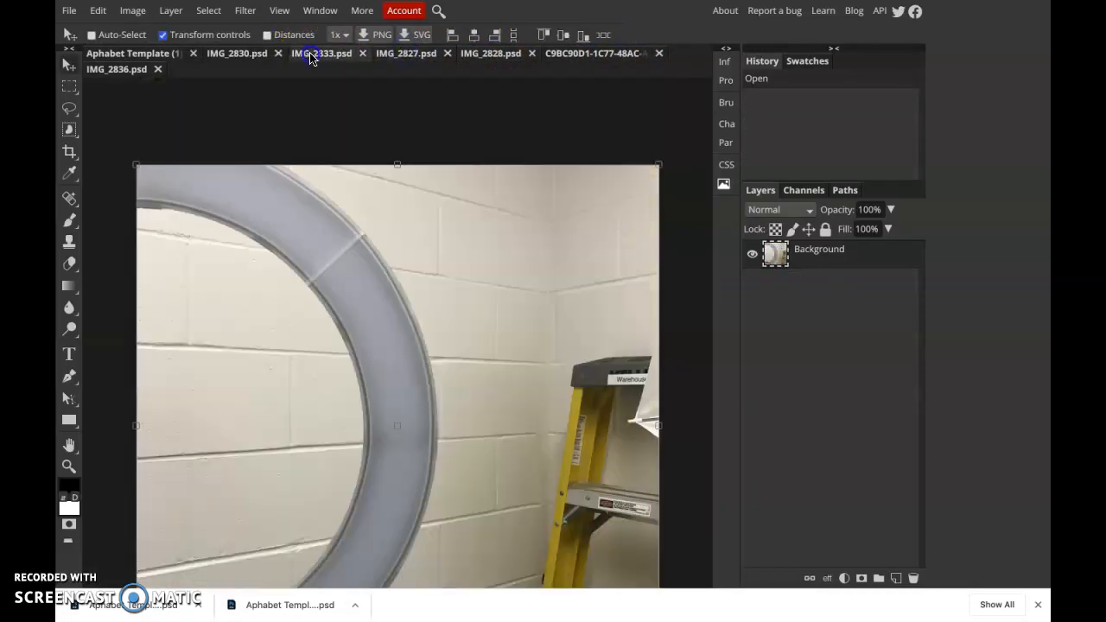
{"action": "left_click", "coordinate": [216, 54]}
{"action": "left_click", "coordinate": [113, 68]}
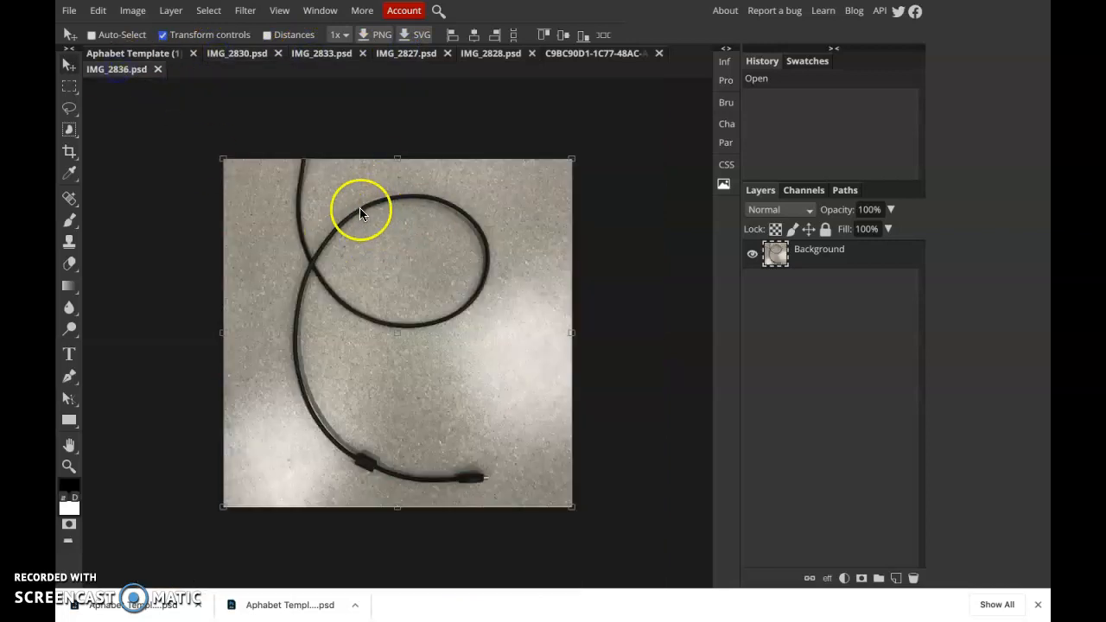
{"action": "left_click_drag", "start_coordinate": [278, 193], "coordinate": [286, 361]}
Scale the cable photo to about 17.9% and fit it into the fifth grid cell of the top row
{"action": "left_click_drag", "start_coordinate": [174, 312], "coordinate": [463, 531]}
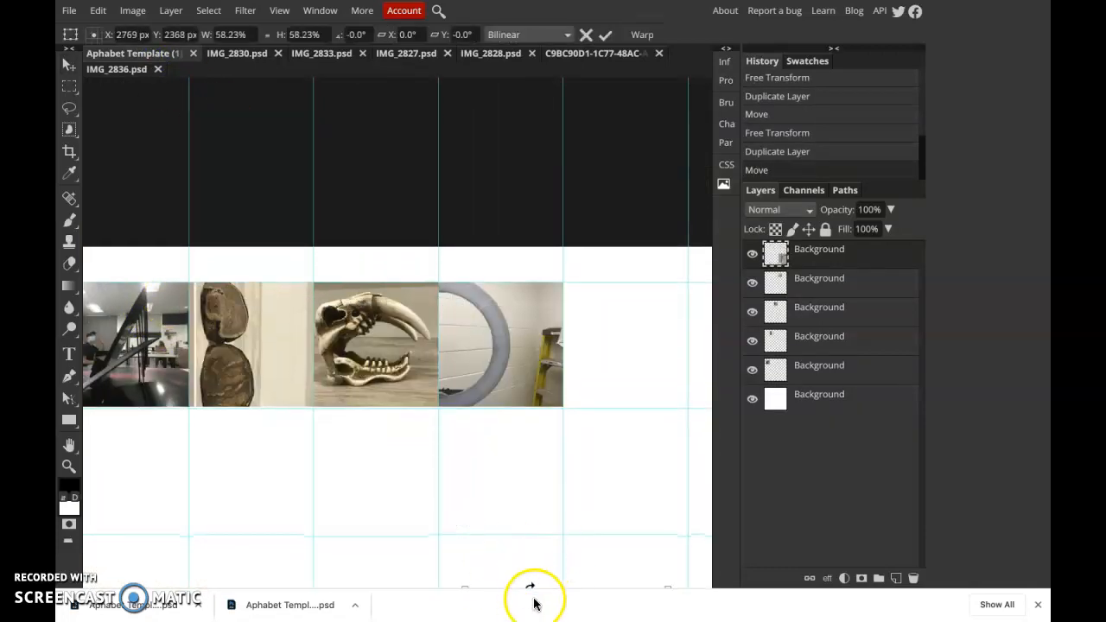
{"action": "scroll", "coordinate": [527, 506], "scroll_direction": "down", "scroll_amount": 2}
{"action": "left_click_drag", "start_coordinate": [434, 469], "coordinate": [179, 233]}
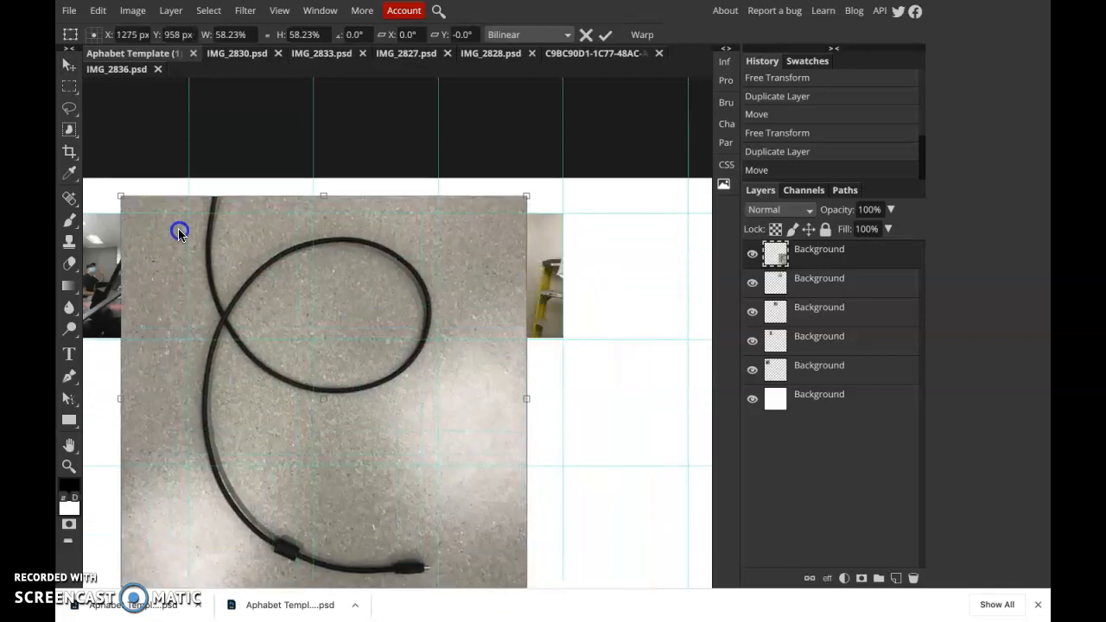
{"action": "left_click_drag", "start_coordinate": [527, 193], "coordinate": [198, 518]}
{"action": "left_click_drag", "start_coordinate": [134, 548], "coordinate": [577, 240]}
{"action": "left_click_drag", "start_coordinate": [634, 287], "coordinate": [682, 341]}
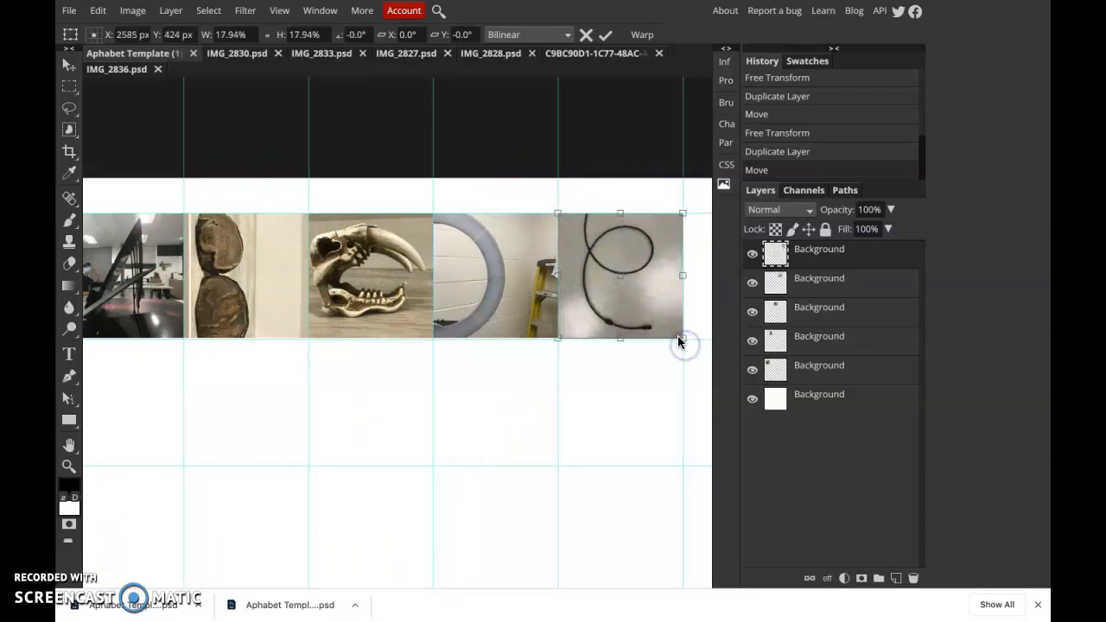
Rename the skull photo's layer to C, the two-log photo's layer to B and the first-cell photo's layer to A
{"action": "left_click_drag", "start_coordinate": [366, 383], "coordinate": [233, 498]}
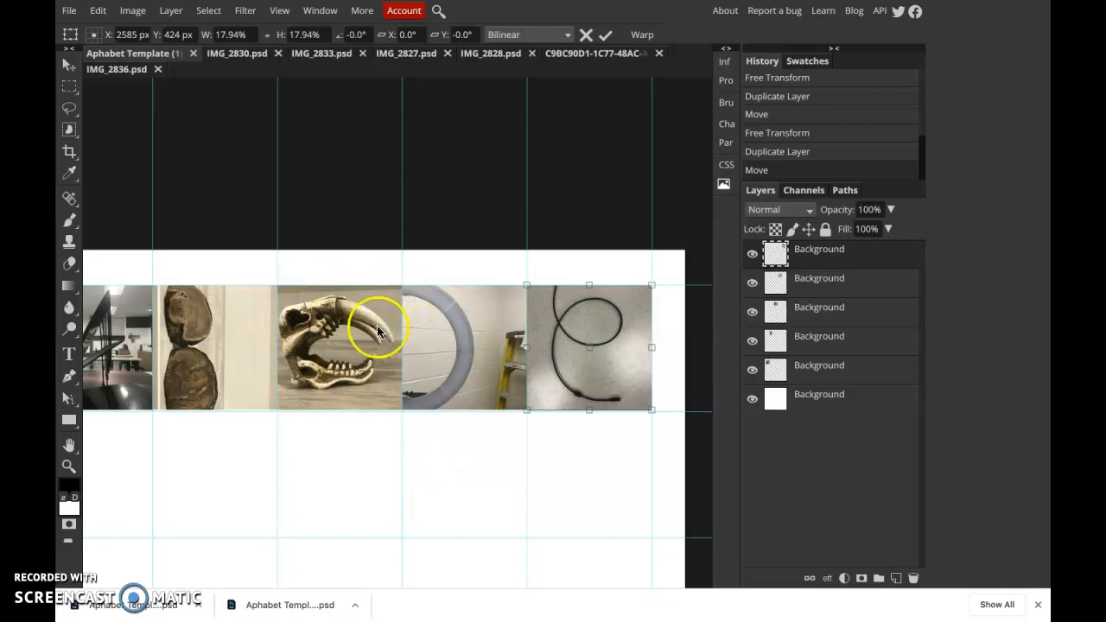
{"action": "left_click_drag", "start_coordinate": [313, 527], "coordinate": [400, 365]}
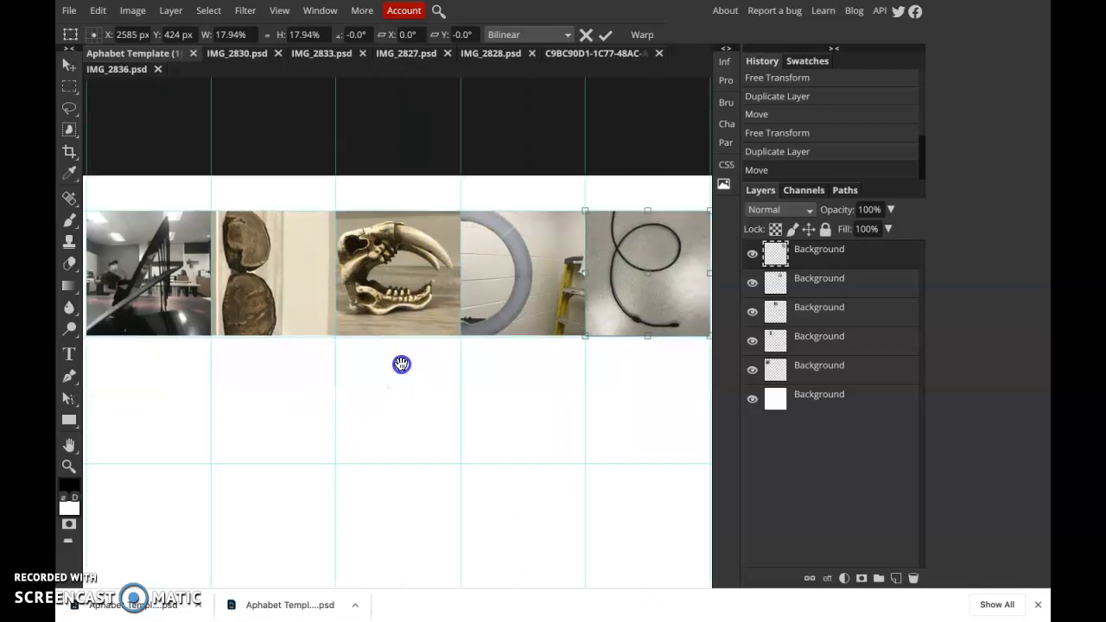
{"action": "left_click", "coordinate": [838, 316]}
{"action": "double_click", "coordinate": [825, 308]}
{"action": "type", "text": "C"}
{"action": "key", "text": "Return"}
{"action": "type", "text": "B"}
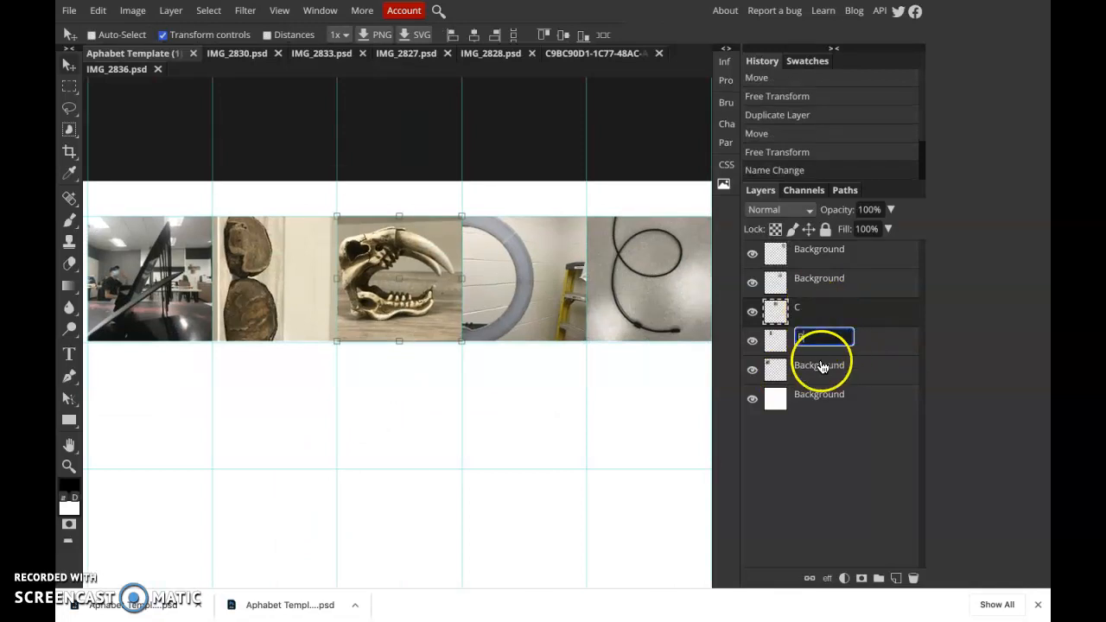
{"action": "key", "text": "Return"}
{"action": "double_click", "coordinate": [818, 366]}
{"action": "key", "text": "Return"}
Rename the ring photo's layer to D and the cable photo's layer to E
{"action": "double_click", "coordinate": [818, 278]}
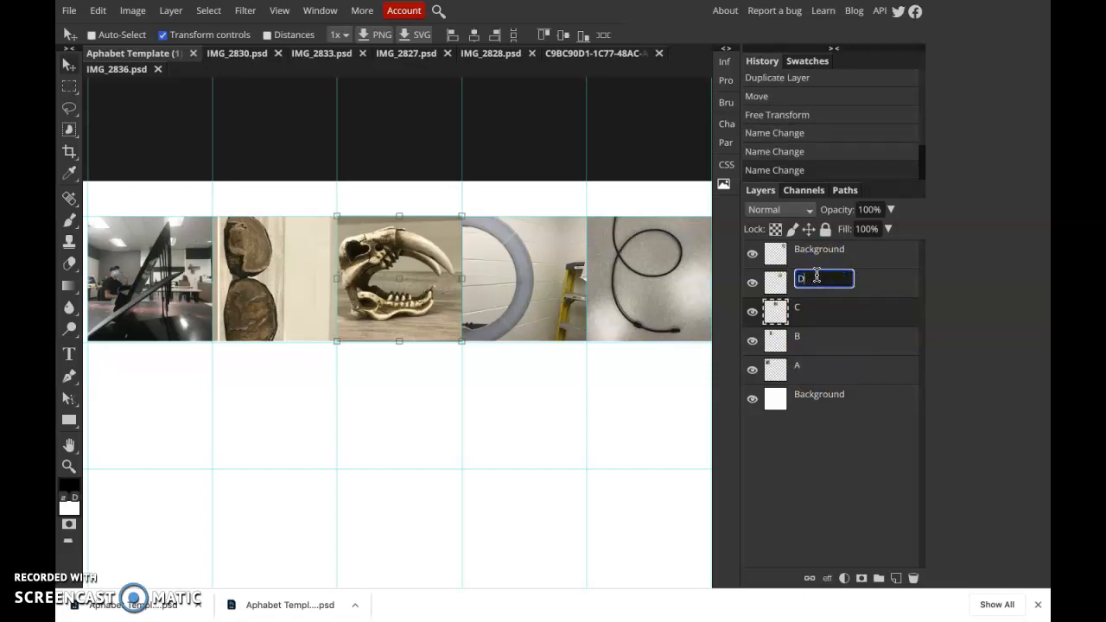
{"action": "type", "text": "D"}
{"action": "key", "text": "Return"}
{"action": "double_click", "coordinate": [825, 250]}
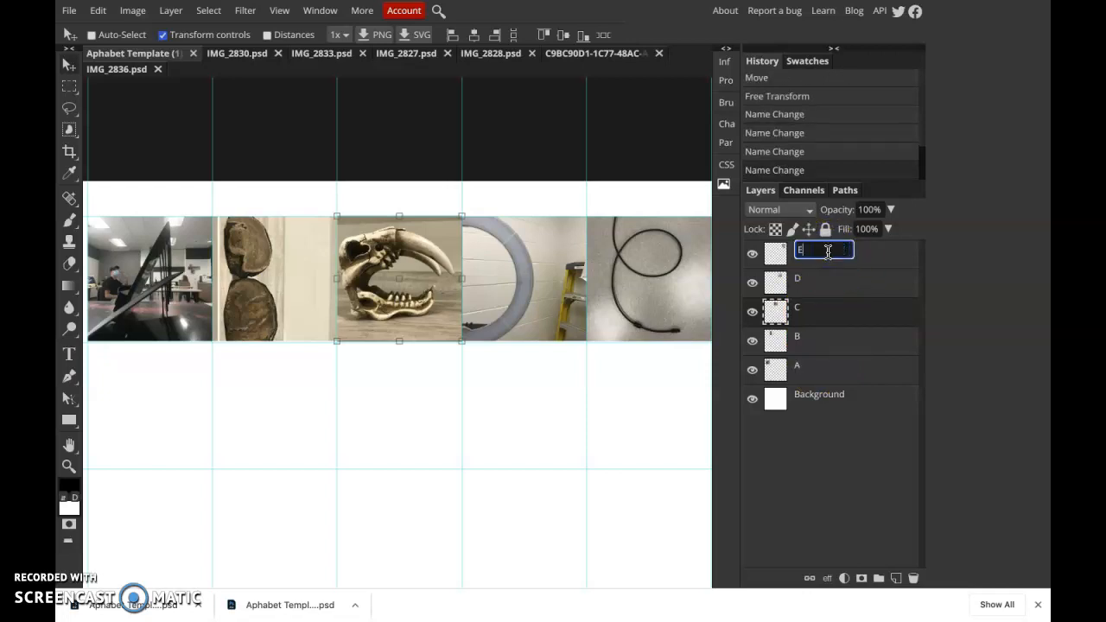
{"action": "left_click", "coordinate": [69, 64]}
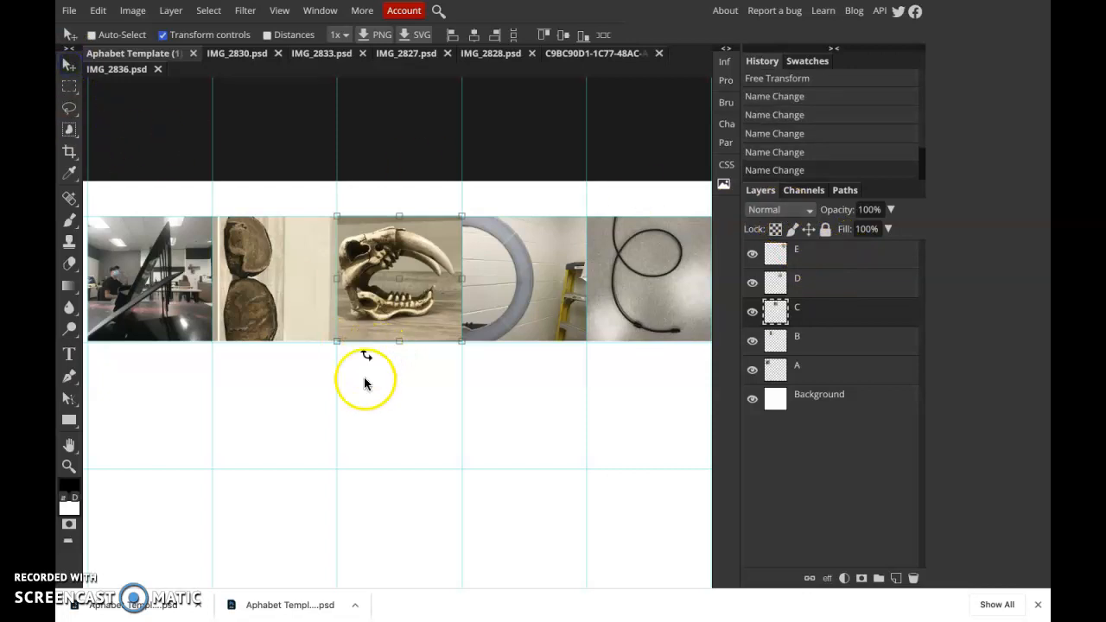
Move the skull photo down to the middle cell of the third grid row and undo the accidental guide move
{"action": "scroll", "coordinate": [371, 359], "scroll_direction": "down", "scroll_amount": 1}
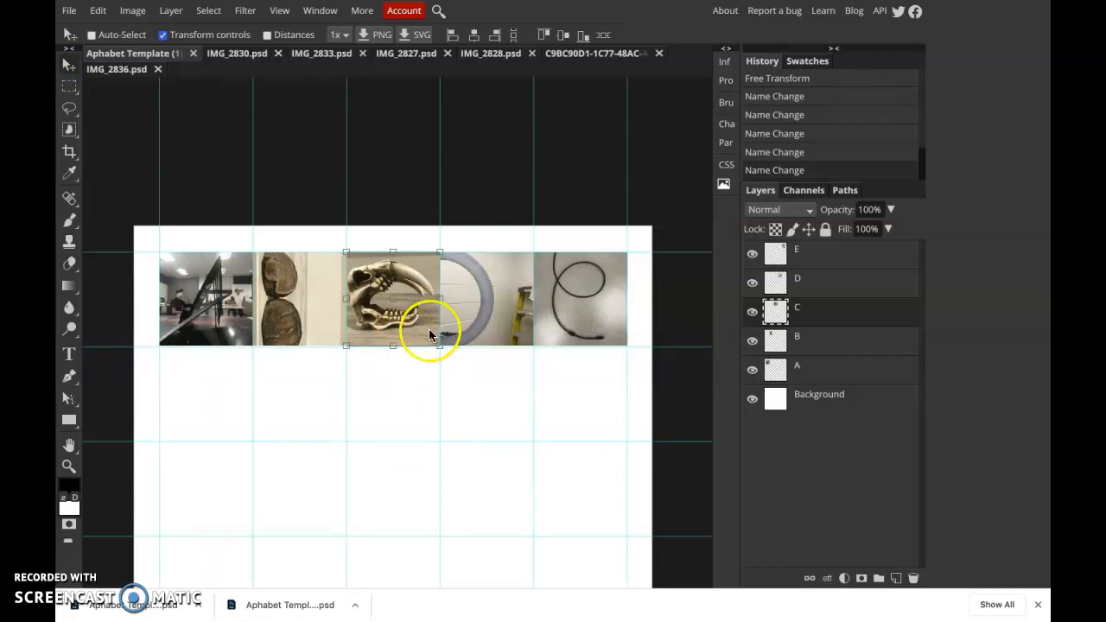
{"action": "left_click_drag", "start_coordinate": [384, 304], "coordinate": [384, 492]}
{"action": "left_click_drag", "start_coordinate": [499, 486], "coordinate": [537, 369]}
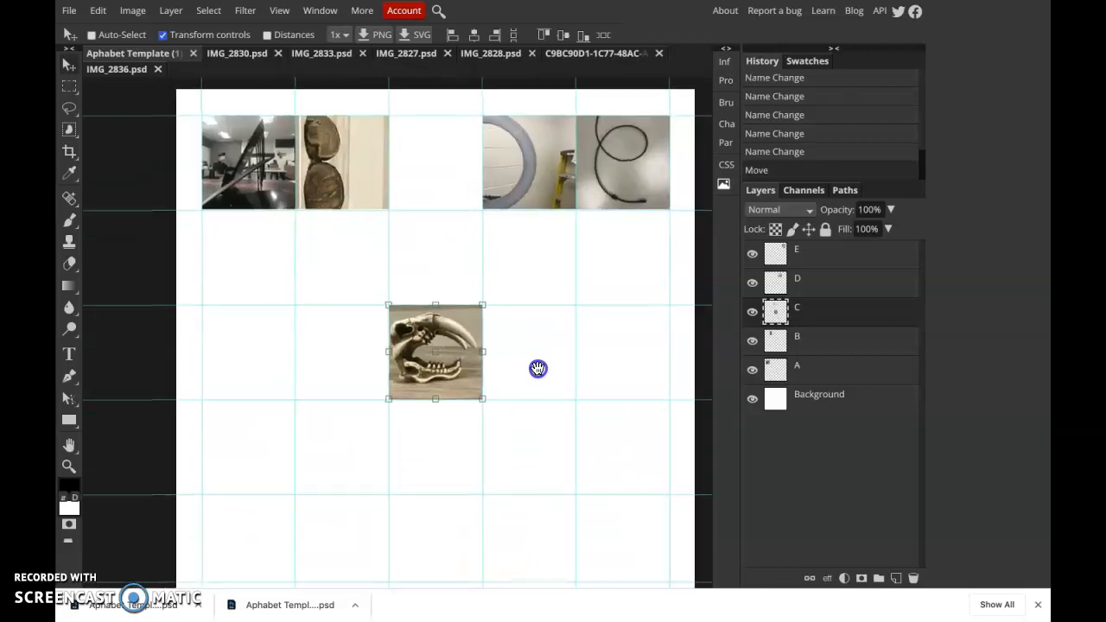
{"action": "left_click_drag", "start_coordinate": [492, 402], "coordinate": [493, 415]}
{"action": "key", "text": "ctrl+z"}
Enlarge the skull photo to about 143% and position it so that it overlaps all four edges of the middle cell
{"action": "left_click_drag", "start_coordinate": [461, 373], "coordinate": [481, 418]}
{"action": "left_click_drag", "start_coordinate": [414, 411], "coordinate": [402, 410]}
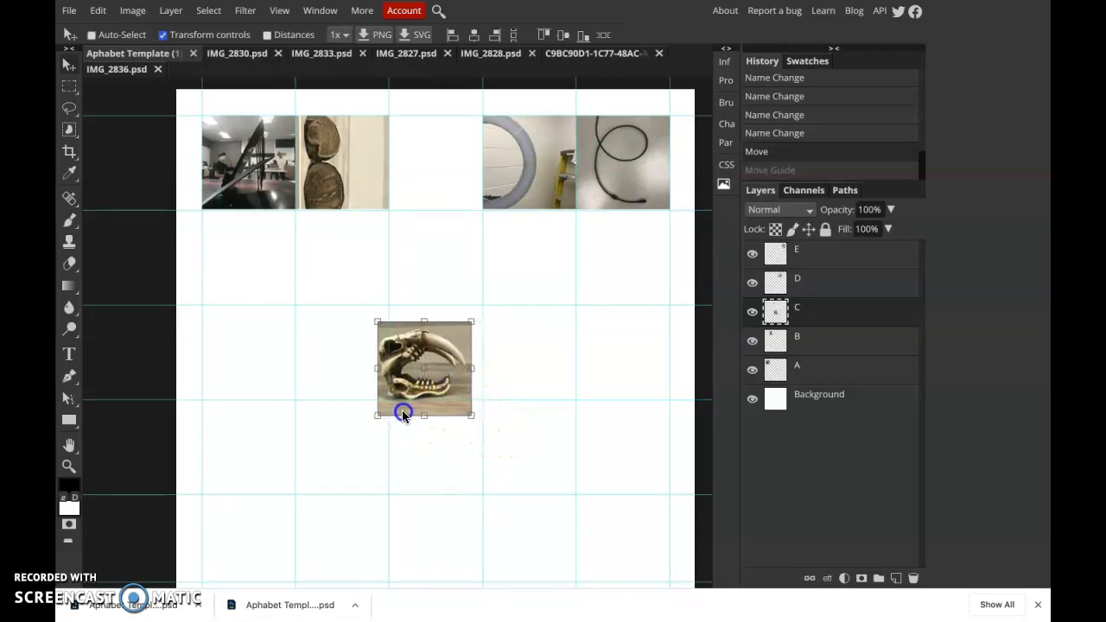
{"action": "left_click_drag", "start_coordinate": [471, 416], "coordinate": [448, 404]}
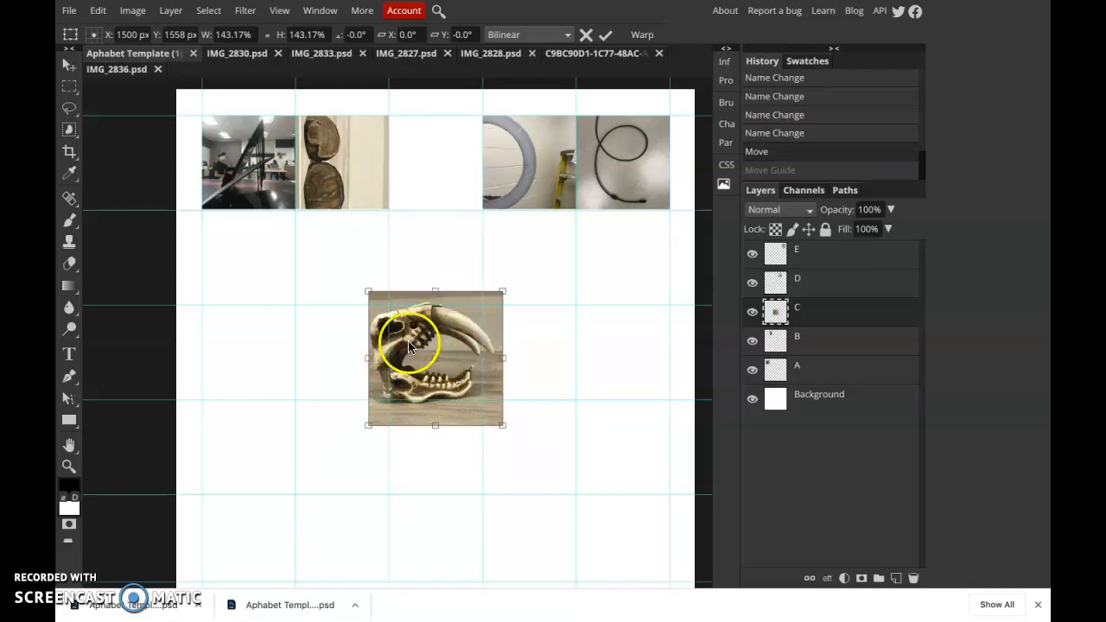
Select and delete the parts of the skull photo that extend past the cell's top and left guides
{"action": "left_click", "coordinate": [69, 87]}
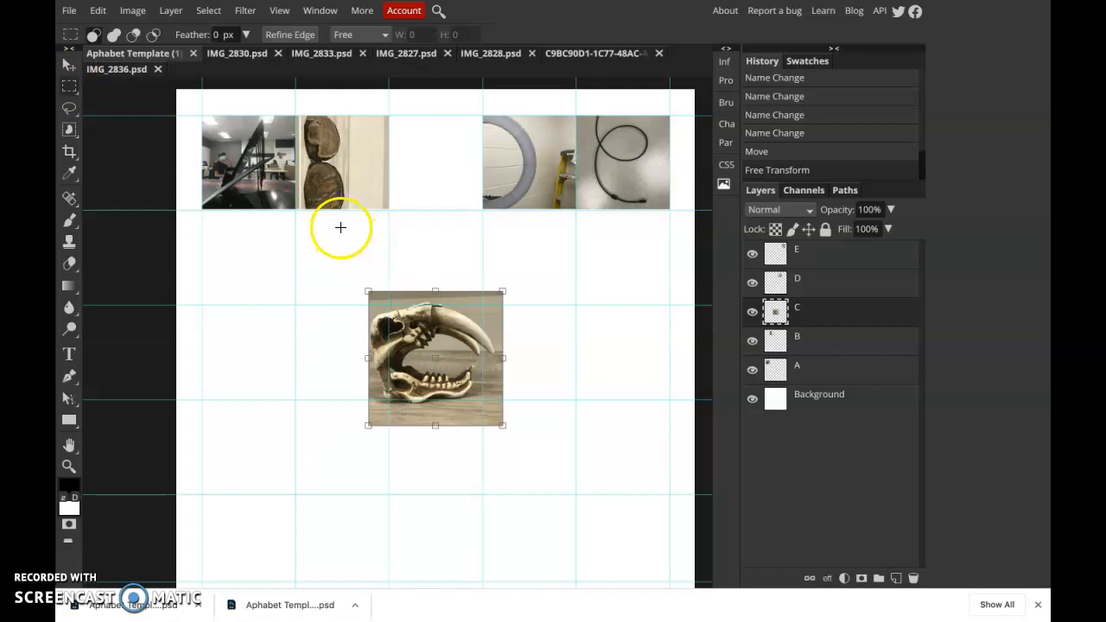
{"action": "left_click_drag", "start_coordinate": [340, 227], "coordinate": [536, 304]}
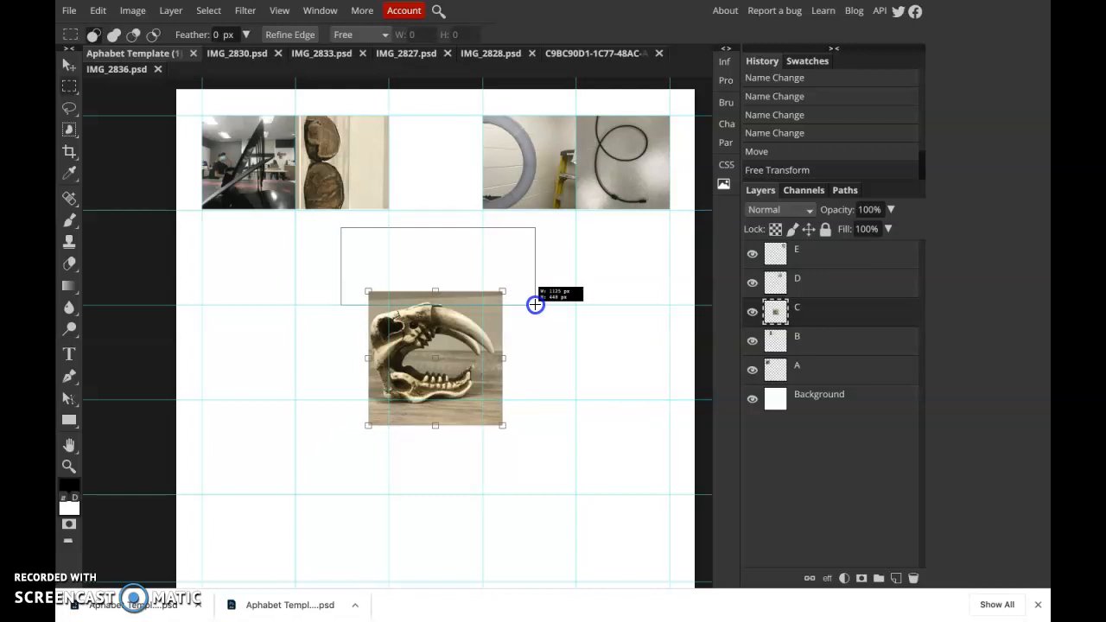
{"action": "left_click_drag", "start_coordinate": [534, 304], "coordinate": [533, 305]}
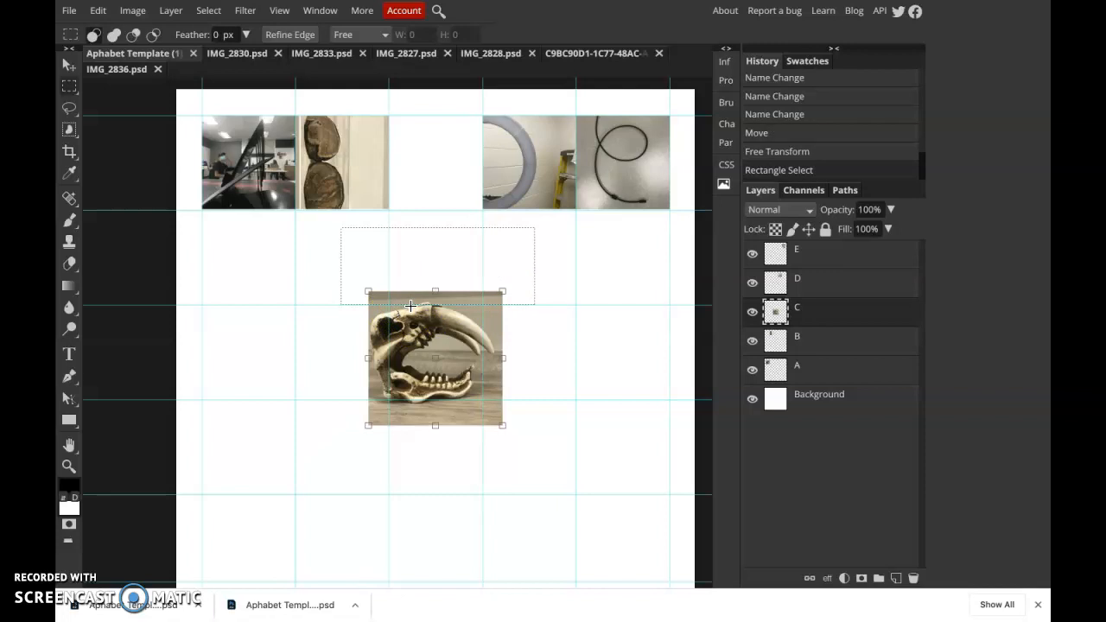
{"action": "key", "text": "Delete"}
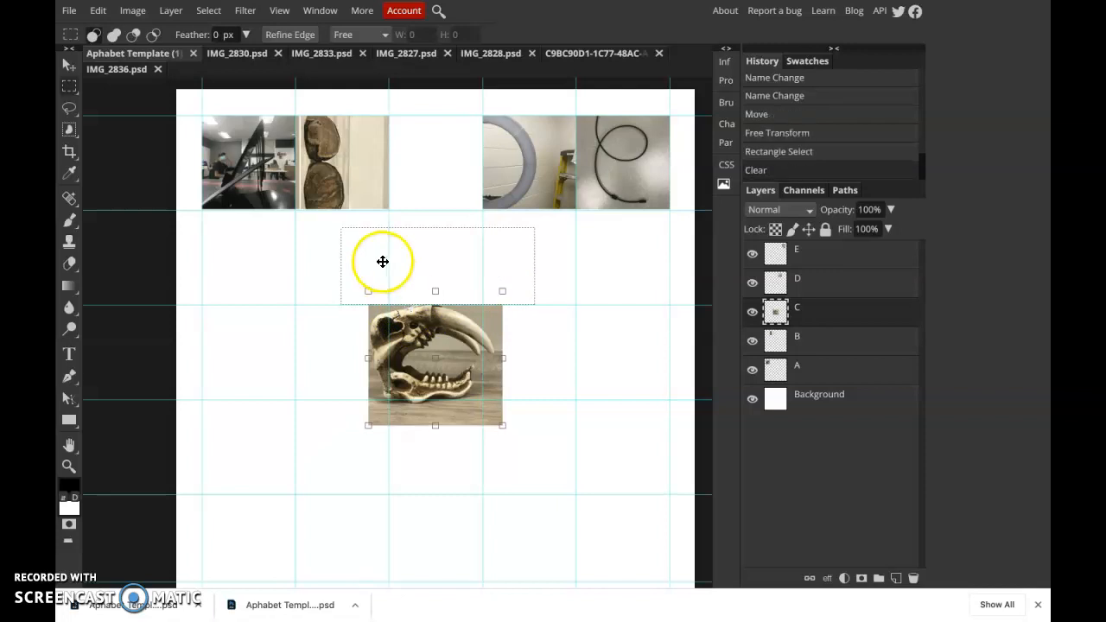
{"action": "left_click_drag", "start_coordinate": [313, 257], "coordinate": [389, 458]}
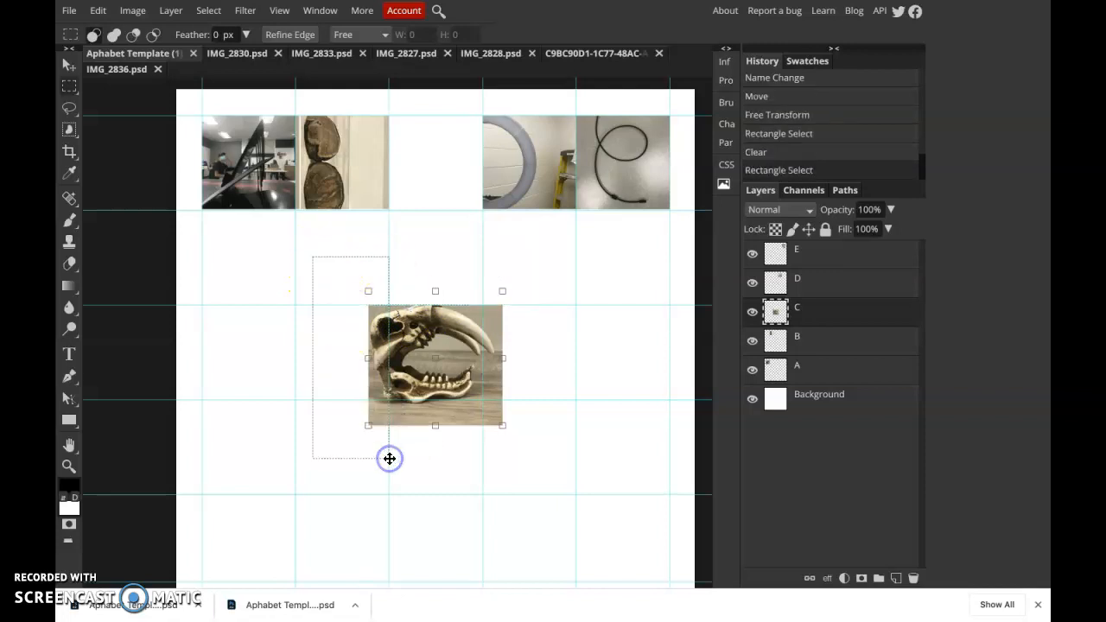
{"action": "key", "text": "Delete"}
Select and delete the skull photo's overhang past the cell's bottom and right guides, and clear the selection
{"action": "left_click_drag", "start_coordinate": [535, 472], "coordinate": [356, 400]}
{"action": "key", "text": "Delete"}
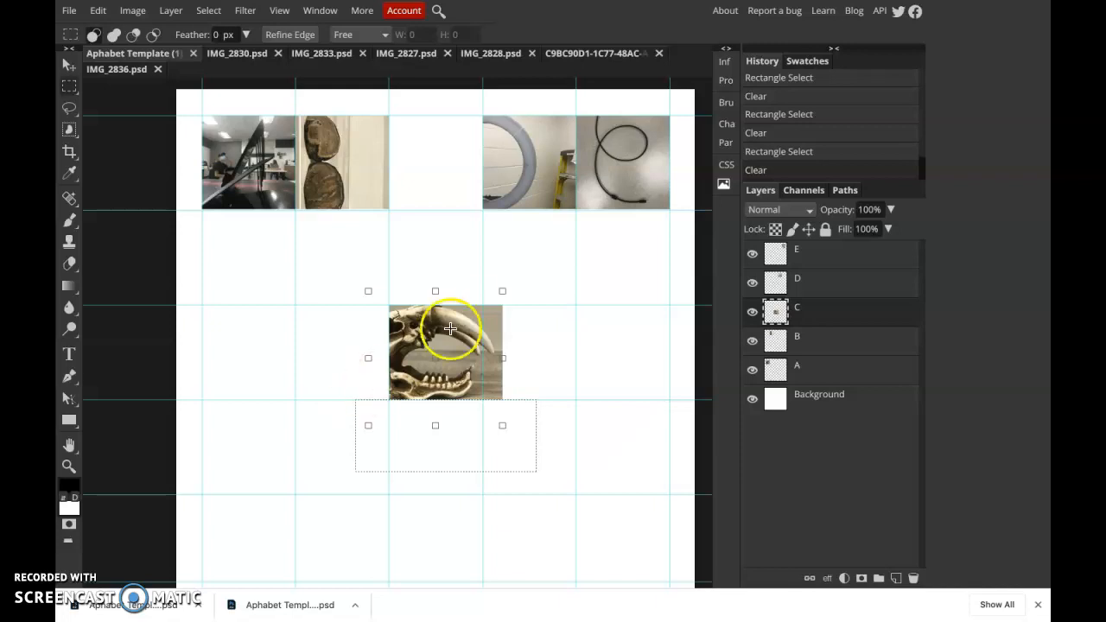
{"action": "left_click_drag", "start_coordinate": [565, 256], "coordinate": [479, 451]}
{"action": "key", "text": "Delete"}
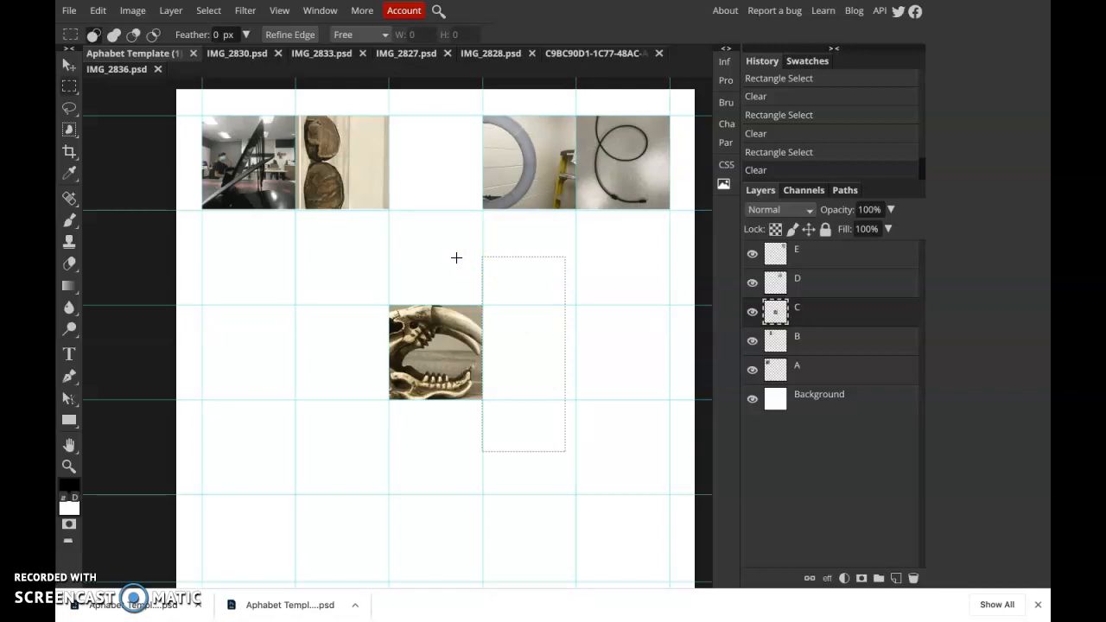
{"action": "left_click", "coordinate": [456, 257]}
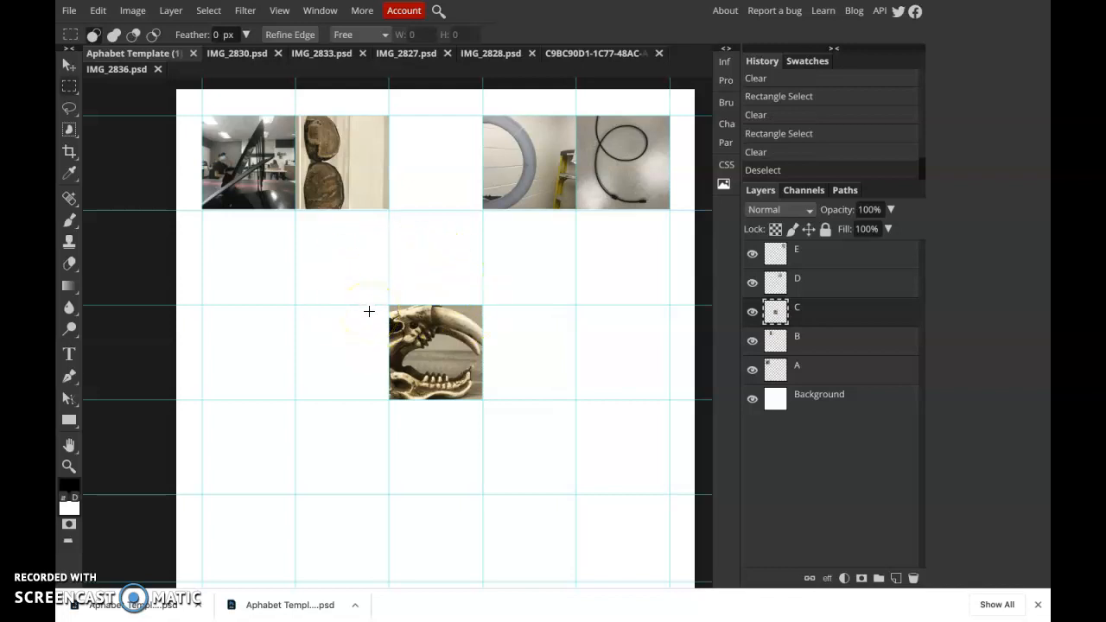
Move the cropped skull photo up into the empty third cell of the grid's top row
{"action": "left_click", "coordinate": [69, 66]}
{"action": "left_click_drag", "start_coordinate": [444, 362], "coordinate": [442, 178]}
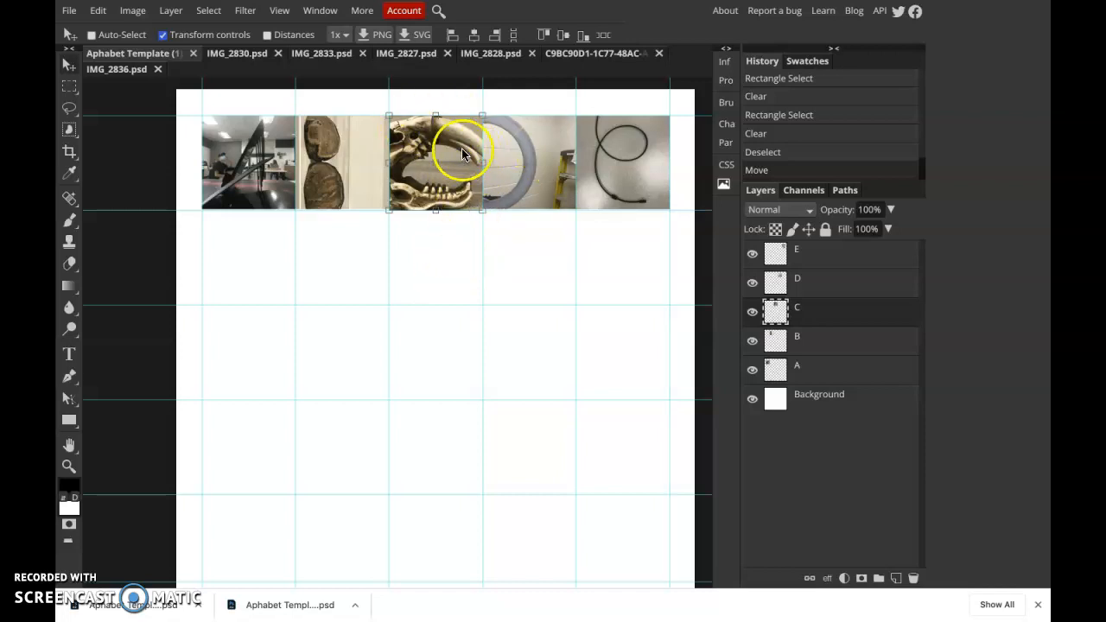
{"action": "left_click", "coordinate": [489, 150]}
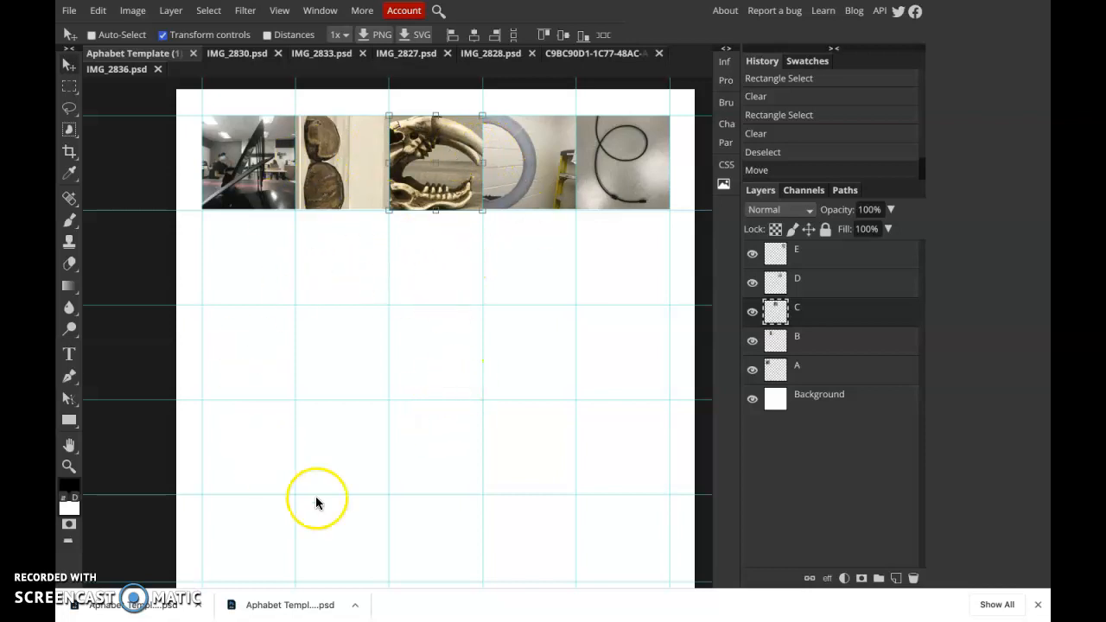
{"action": "scroll", "coordinate": [474, 392], "scroll_direction": "down", "scroll_amount": 1}
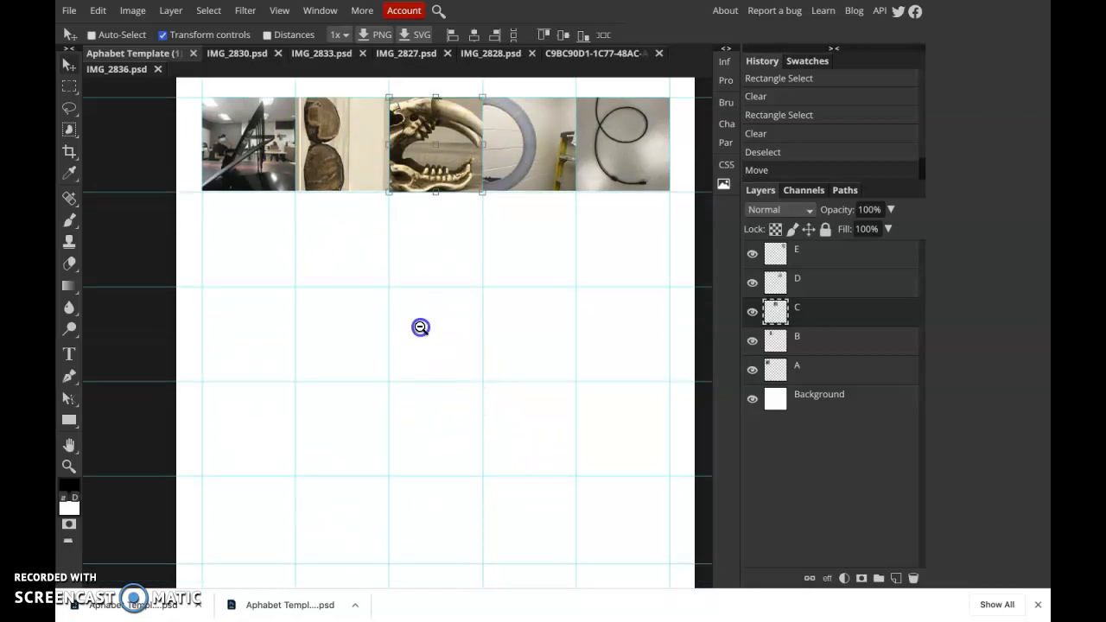
{"action": "scroll", "coordinate": [421, 326], "scroll_direction": "down", "scroll_amount": 1}
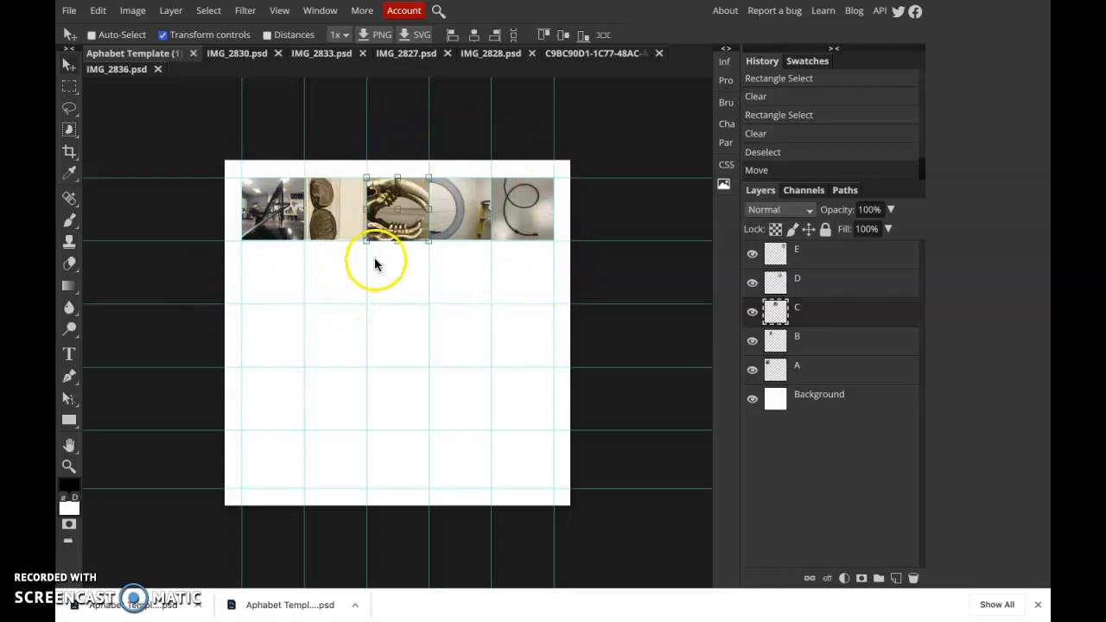
{"action": "left_click", "coordinate": [445, 283]}
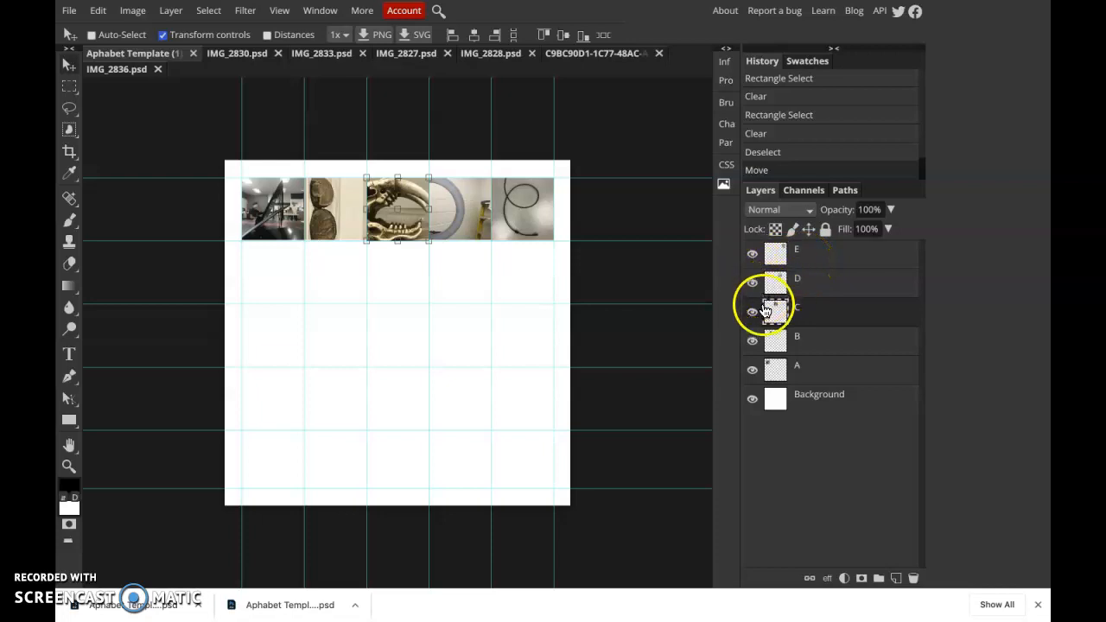
Find the winged spaceship photo in IMG_2828.psd and copy it into the alphabet template
{"action": "left_click", "coordinate": [397, 54]}
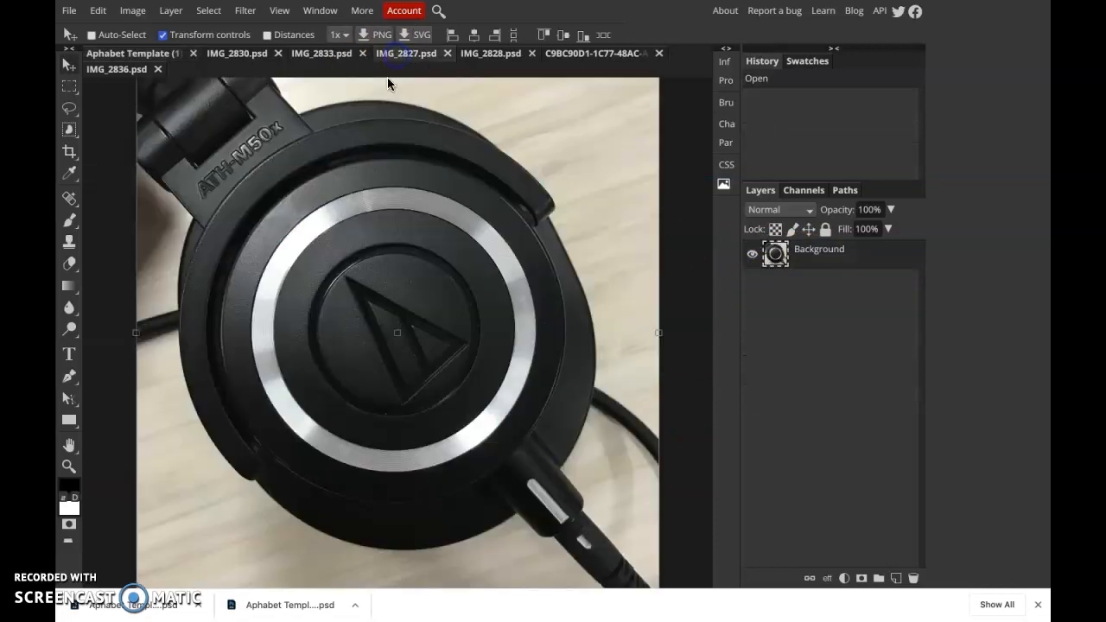
{"action": "left_click", "coordinate": [492, 57]}
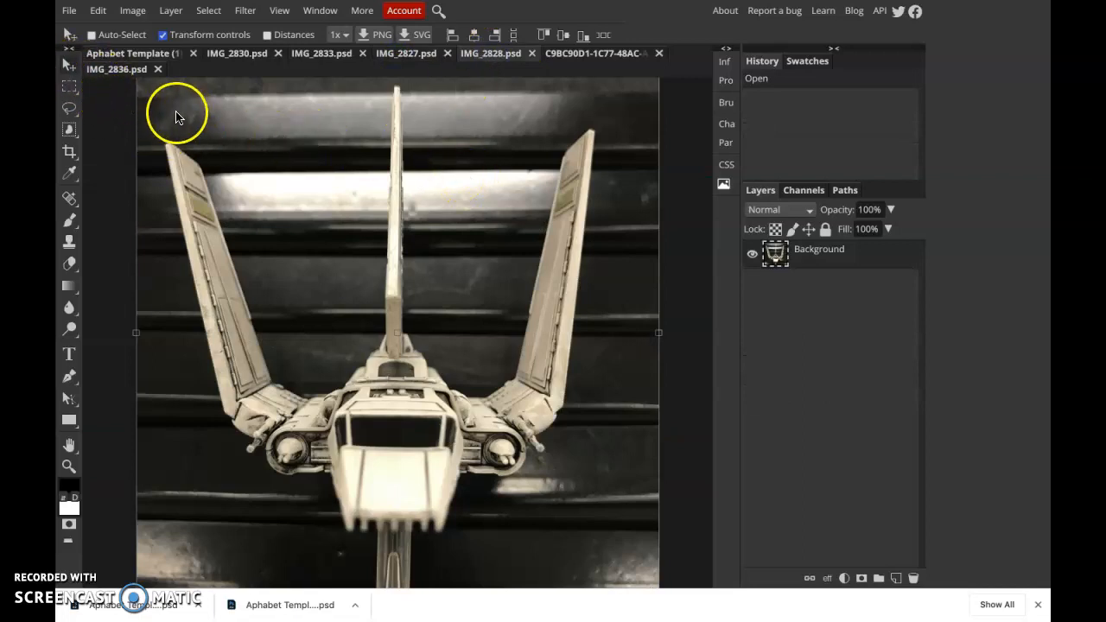
{"action": "left_click_drag", "start_coordinate": [185, 123], "coordinate": [300, 188]}
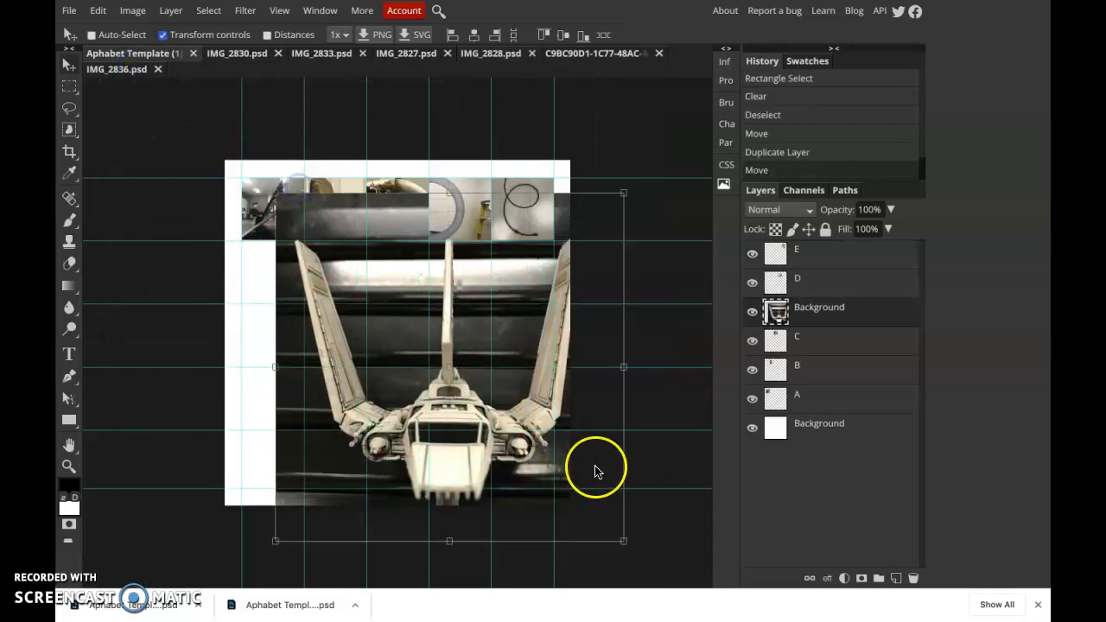
Scale the spaceship photo down to about 17.9% and place it directly after the E photo in the top row
{"action": "left_click_drag", "start_coordinate": [623, 543], "coordinate": [368, 302]}
{"action": "left_click_drag", "start_coordinate": [328, 254], "coordinate": [572, 201]}
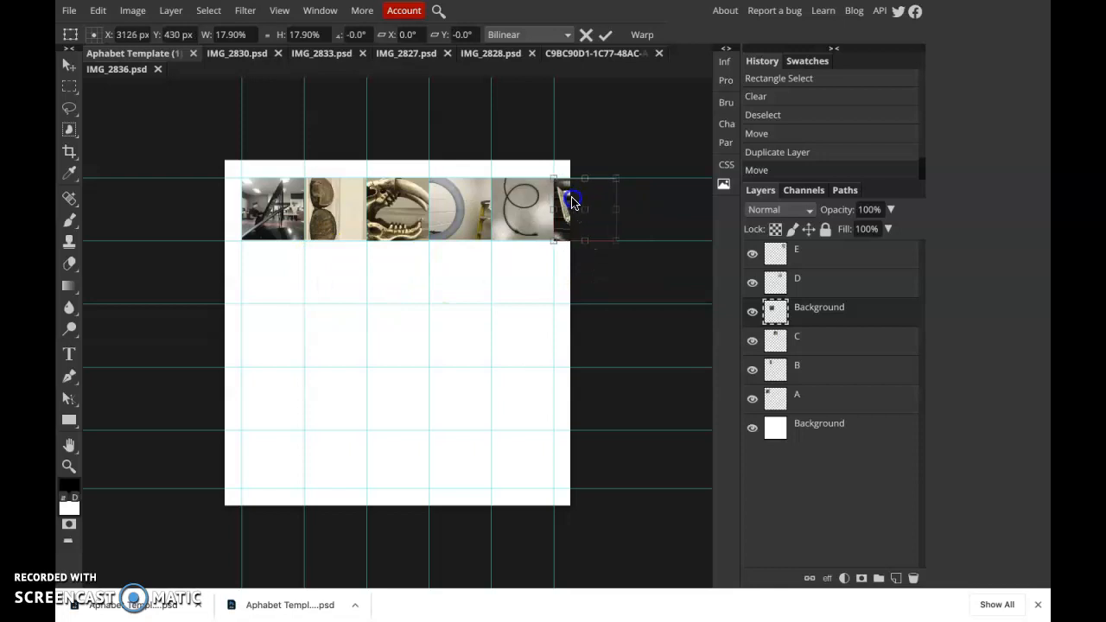
{"action": "left_click", "coordinate": [514, 274]}
Try to squeeze all six photo layers together to about 83% width to fit the row's guides, and undo it
{"action": "left_click", "coordinate": [825, 399]}
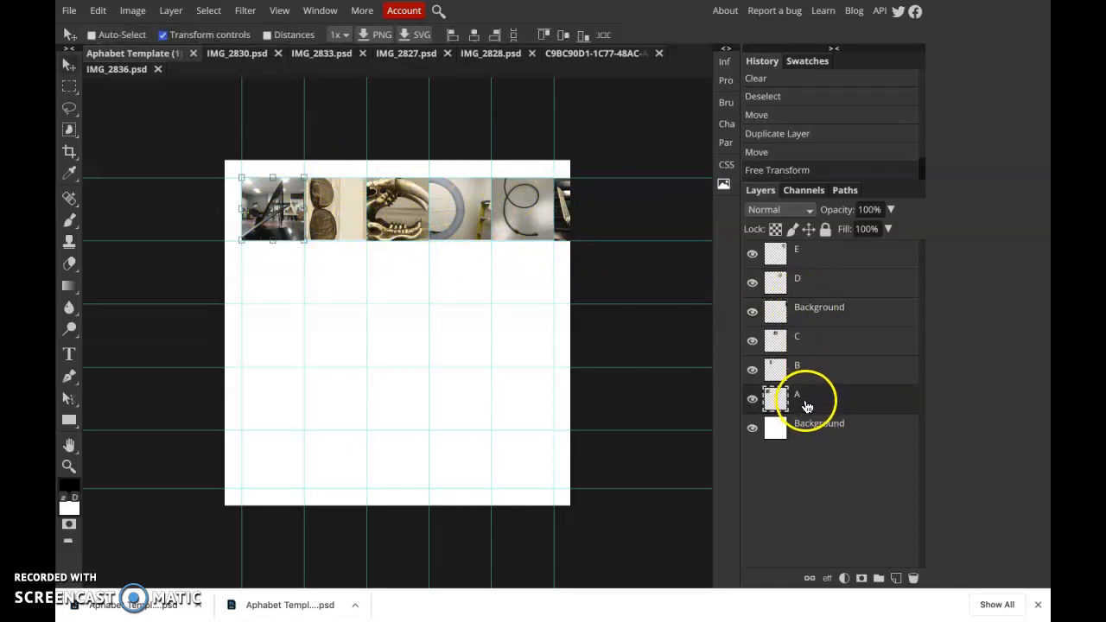
{"action": "left_click", "coordinate": [818, 258]}
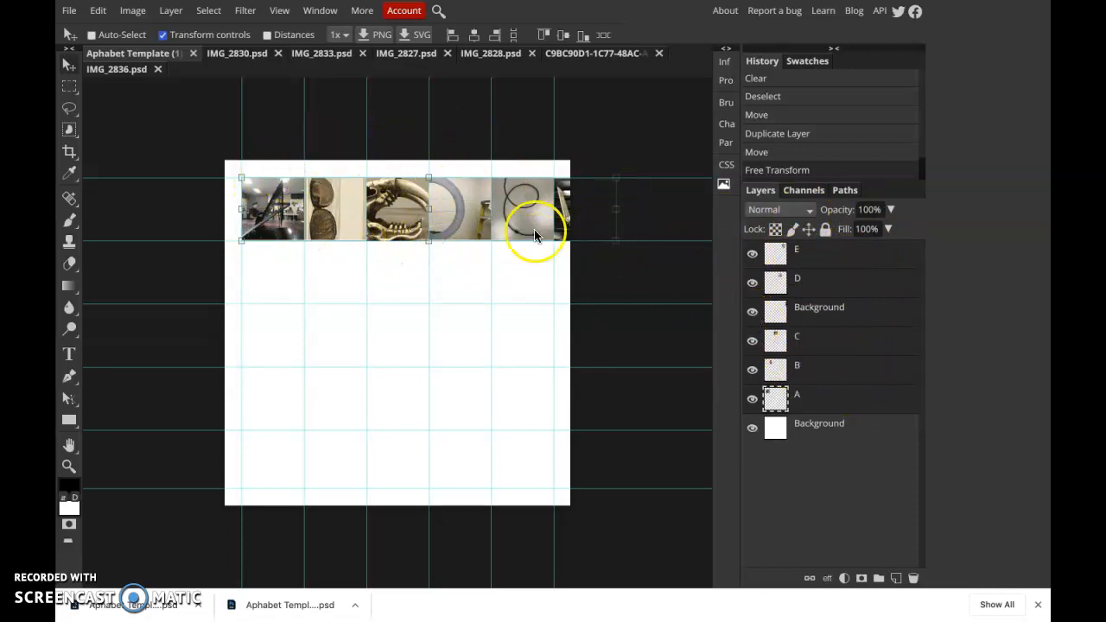
{"action": "left_click_drag", "start_coordinate": [618, 209], "coordinate": [554, 207]}
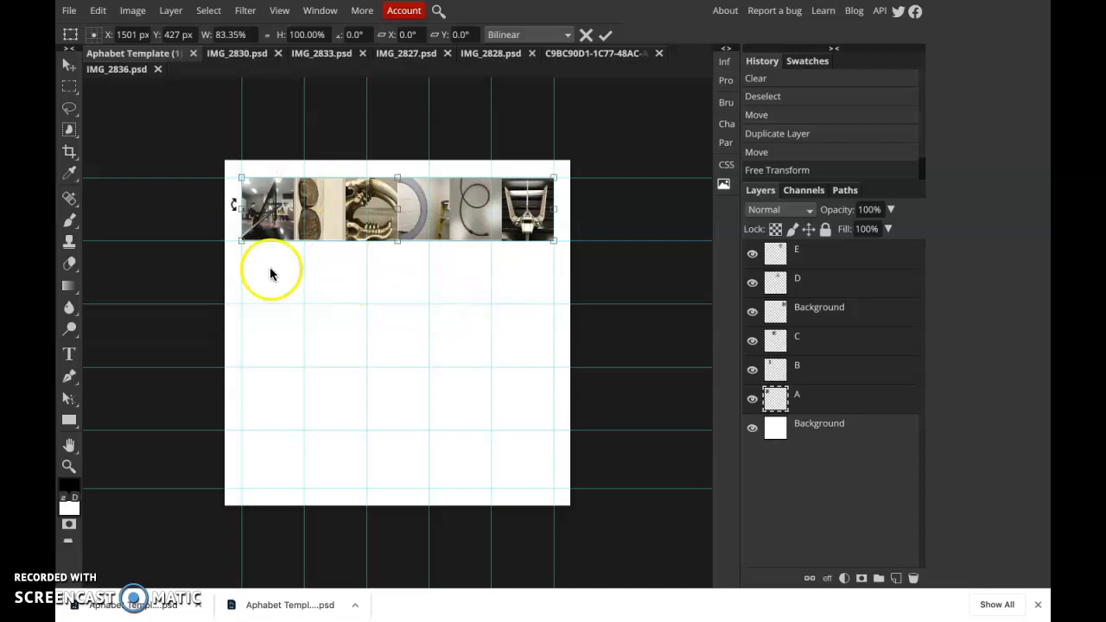
{"action": "key", "text": "ctrl+z"}
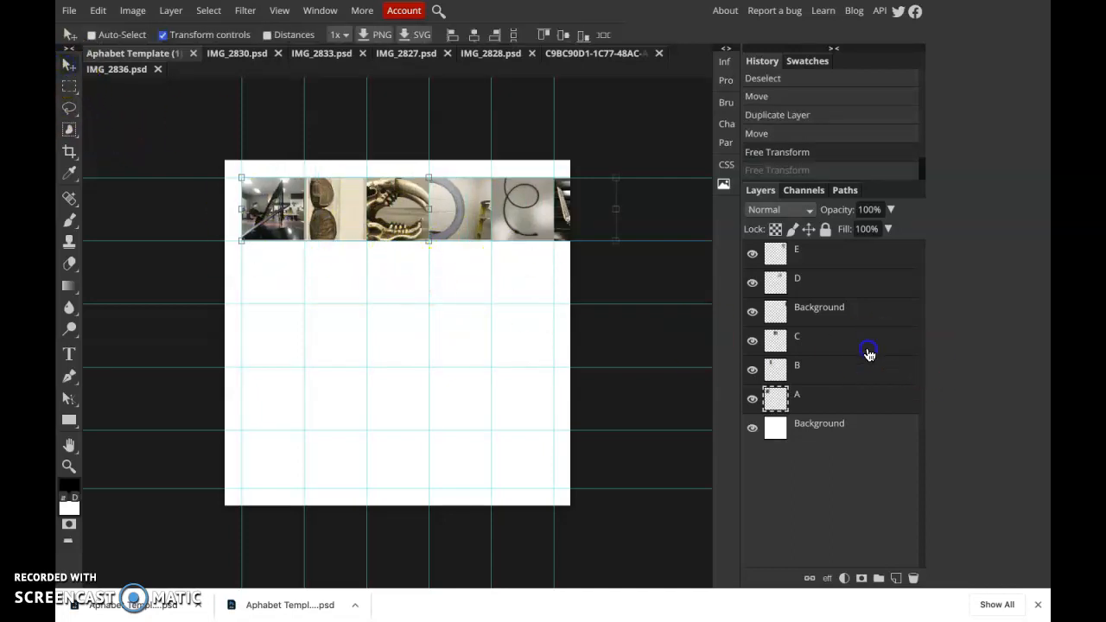
Shift the skull photo on layer C sideways so that it covers the blank right part of the B photo
{"action": "left_click", "coordinate": [847, 395]}
{"action": "left_click", "coordinate": [838, 372]}
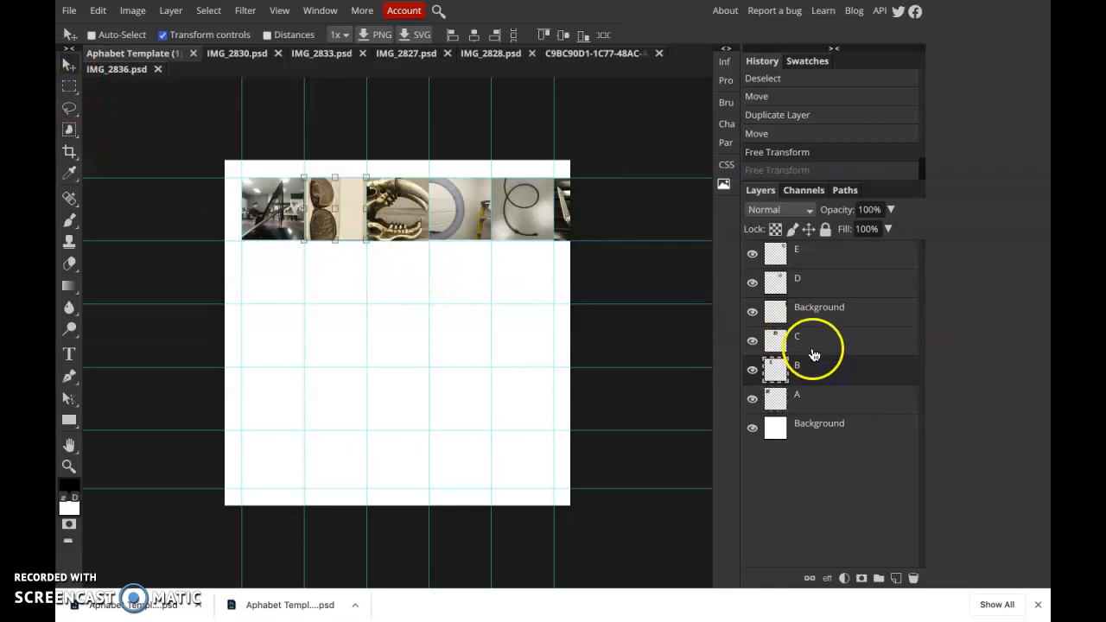
{"action": "left_click", "coordinate": [398, 223]}
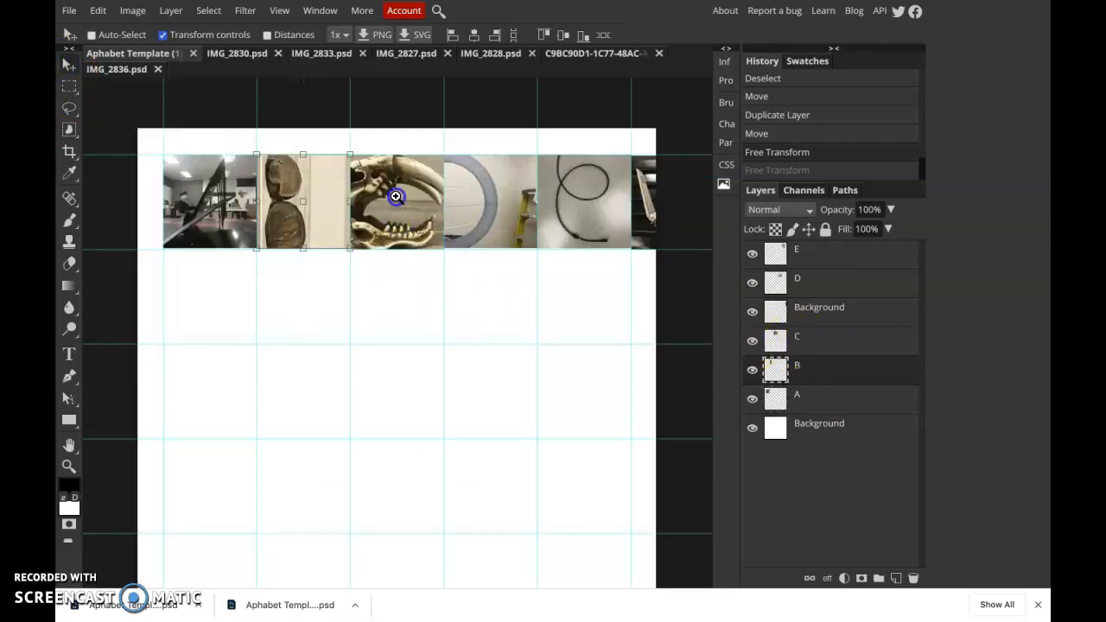
{"action": "left_click", "coordinate": [395, 196]}
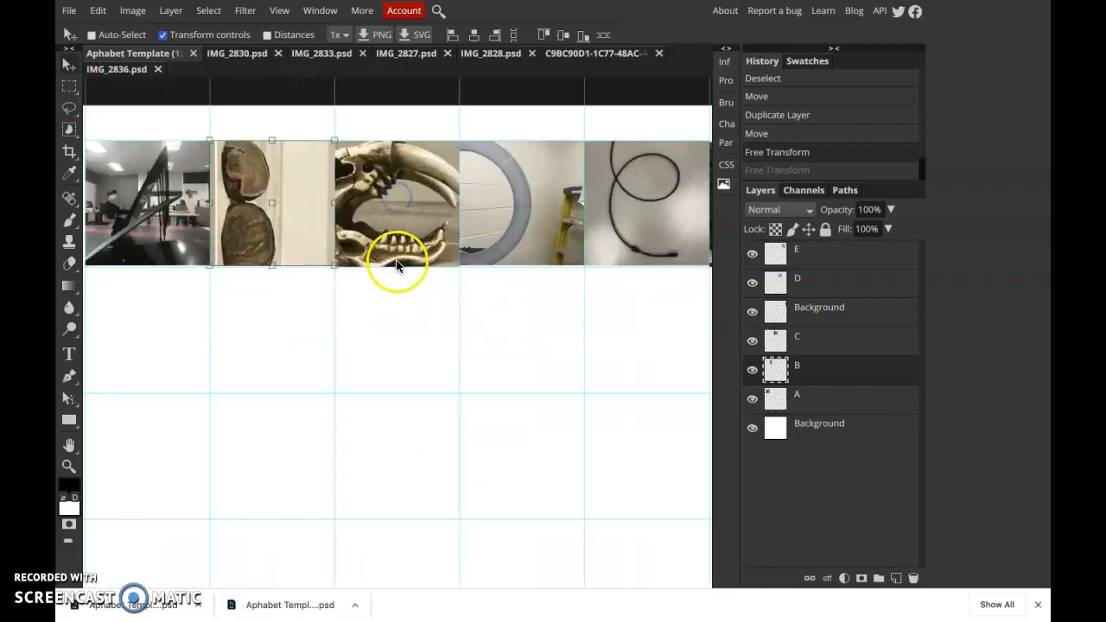
{"action": "left_click", "coordinate": [831, 348]}
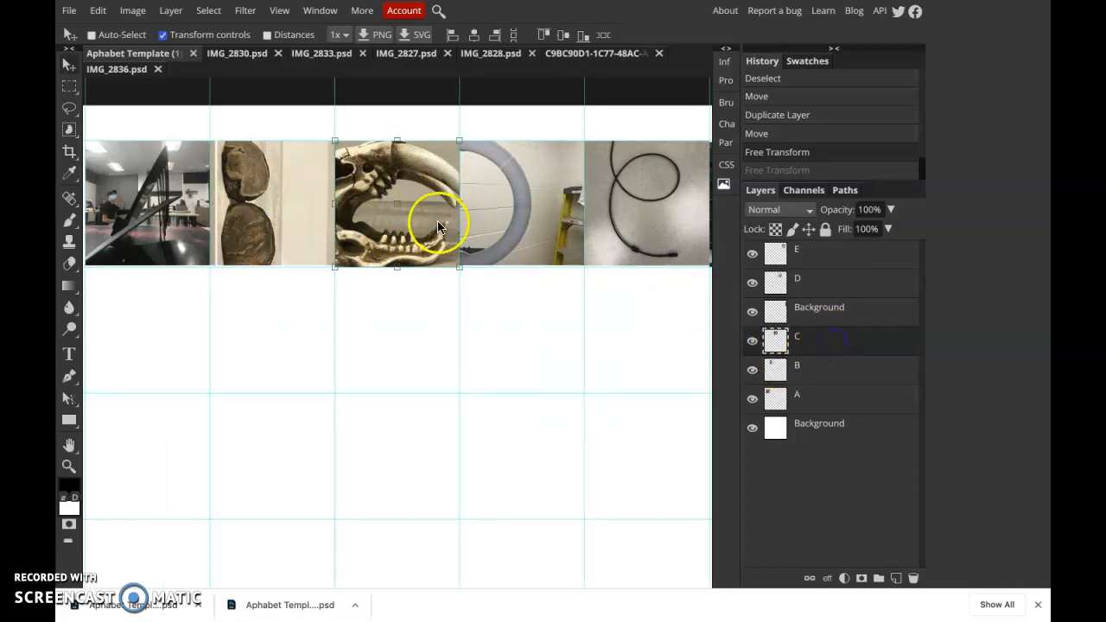
{"action": "left_click_drag", "start_coordinate": [394, 179], "coordinate": [373, 207]}
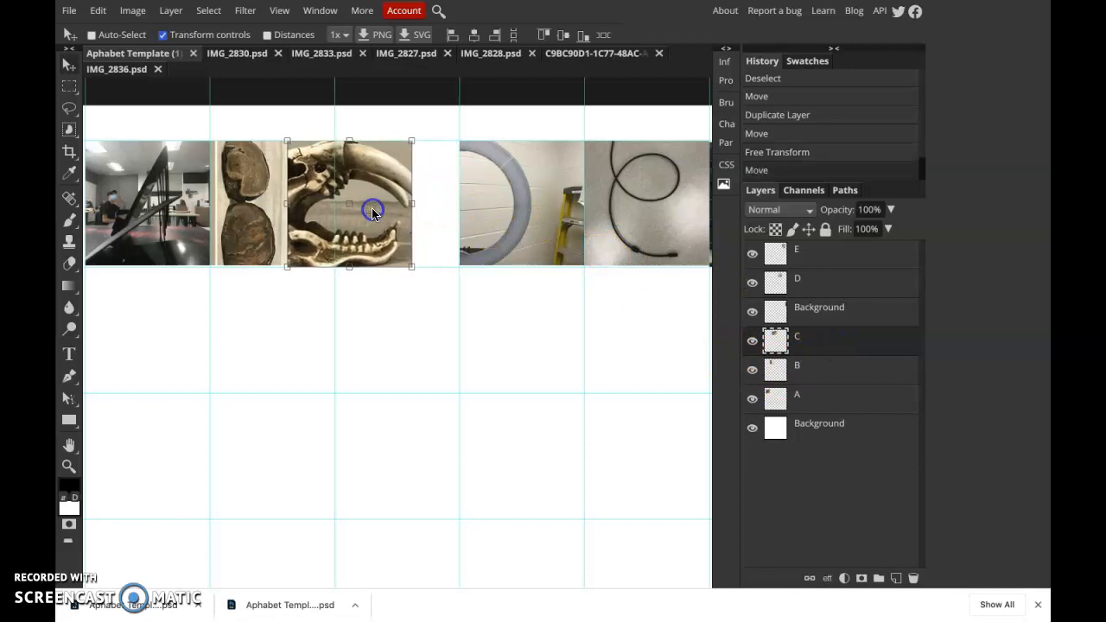
Reorder layers D and E beneath the spaceship layer and shift the D, E and spaceship photos left, each overlapping its neighbour
{"action": "left_click_drag", "start_coordinate": [829, 286], "coordinate": [829, 321]}
{"action": "left_click_drag", "start_coordinate": [525, 212], "coordinate": [473, 211]}
{"action": "left_click_drag", "start_coordinate": [596, 238], "coordinate": [481, 285]}
{"action": "left_click_drag", "start_coordinate": [830, 264], "coordinate": [835, 301]}
{"action": "left_click_drag", "start_coordinate": [554, 247], "coordinate": [464, 247]}
{"action": "left_click", "coordinate": [825, 252]}
{"action": "left_click_drag", "start_coordinate": [620, 240], "coordinate": [550, 248]}
Select all six photo layers and narrow them together to 96.68% width so the row ends at the last vertical guide
{"action": "left_click", "coordinate": [187, 200], "text": "alt"}
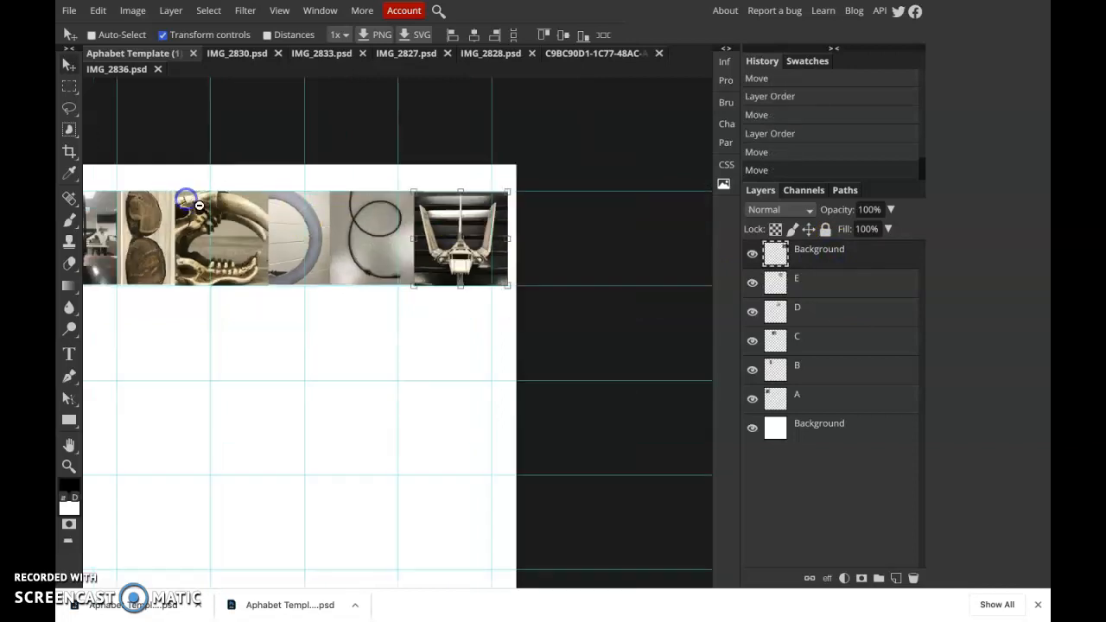
{"action": "left_click_drag", "start_coordinate": [252, 324], "coordinate": [383, 356]}
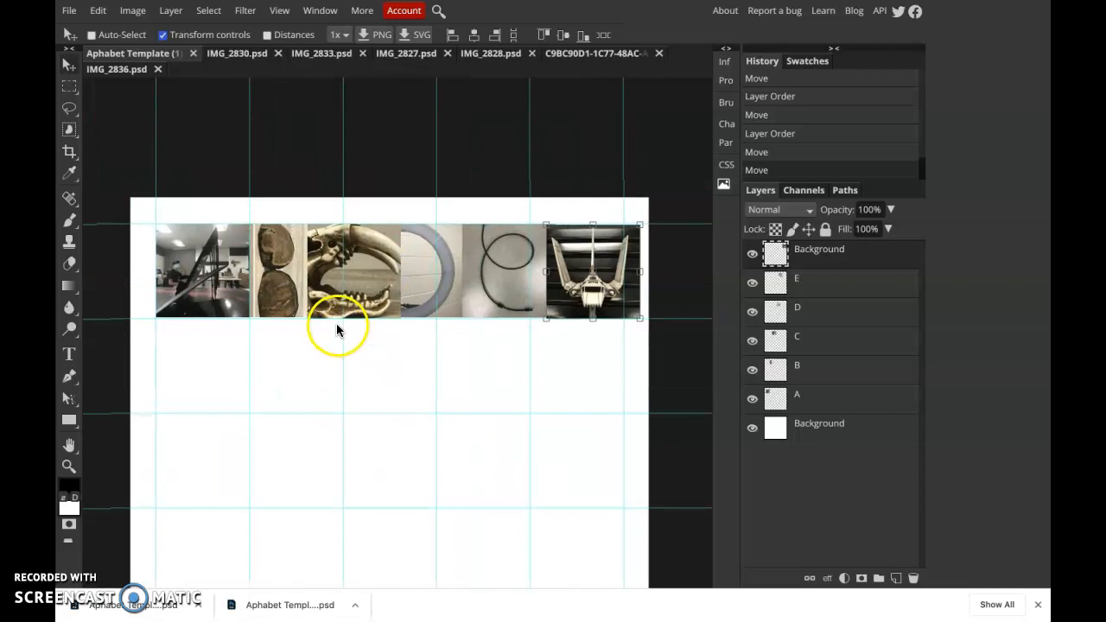
{"action": "left_click", "coordinate": [831, 402]}
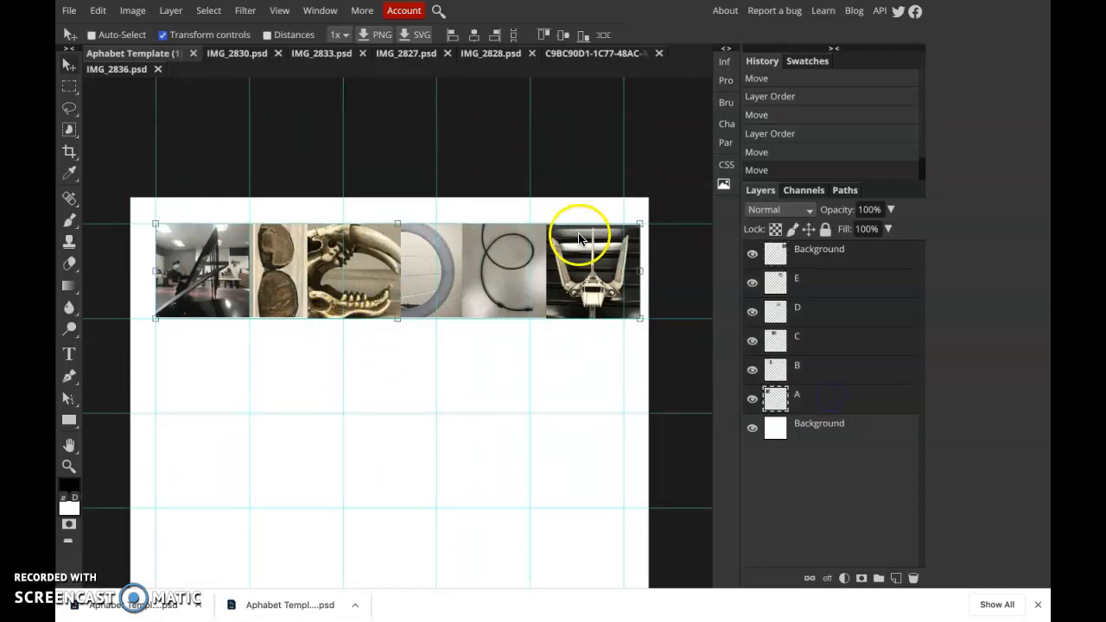
{"action": "left_click_drag", "start_coordinate": [640, 270], "coordinate": [625, 273]}
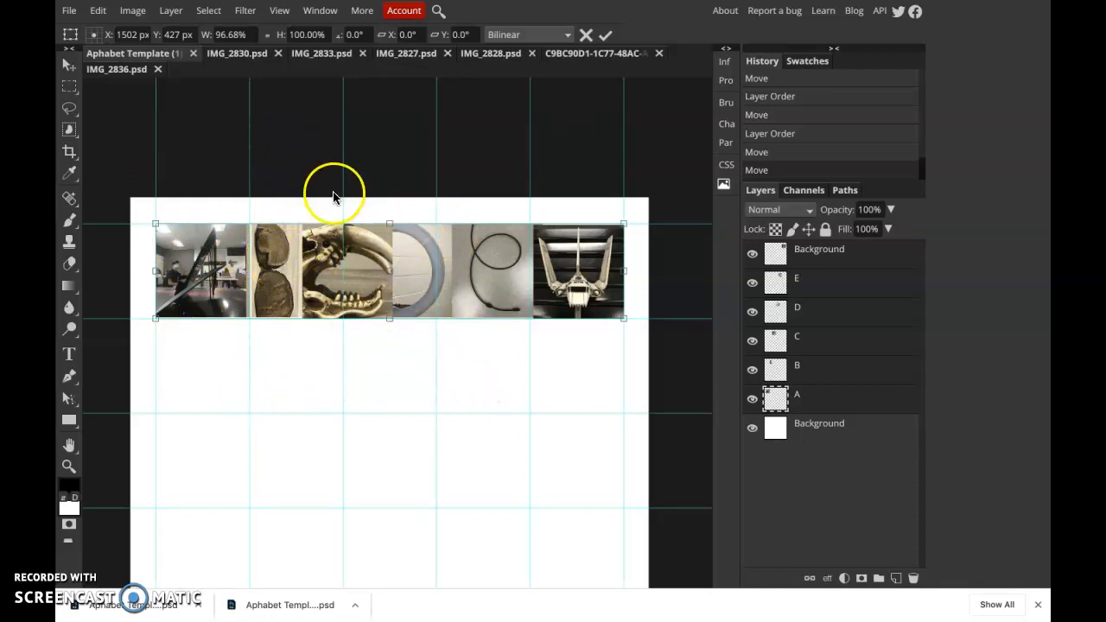
Save the template as a PSD and export it as a JPG at 3000 × 3000 px and 70% quality
{"action": "left_click", "coordinate": [68, 12]}
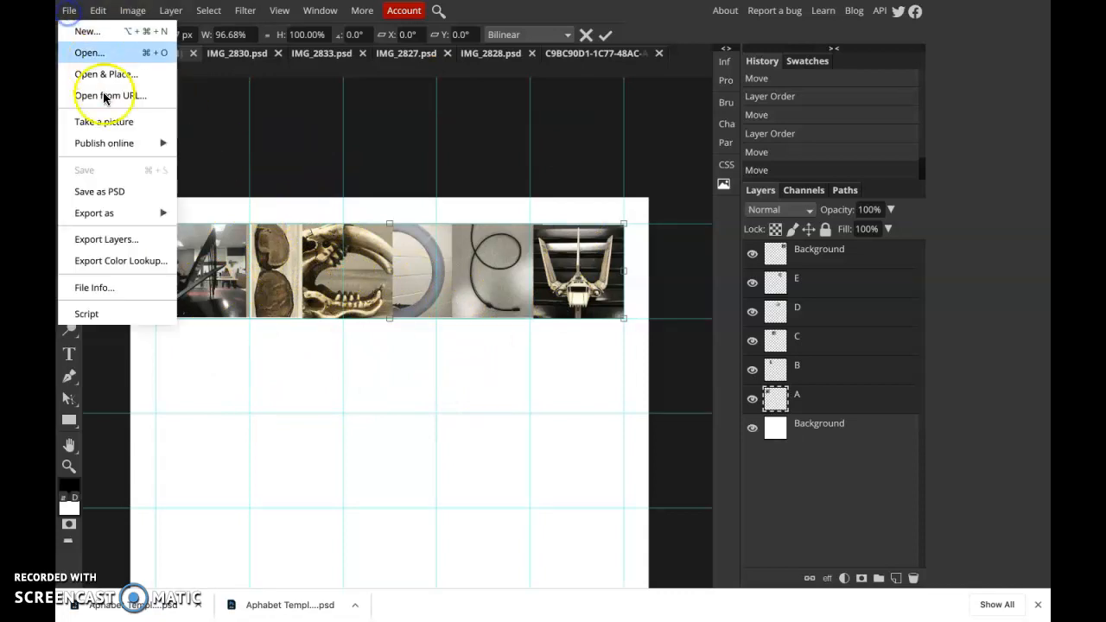
{"action": "left_click", "coordinate": [100, 194]}
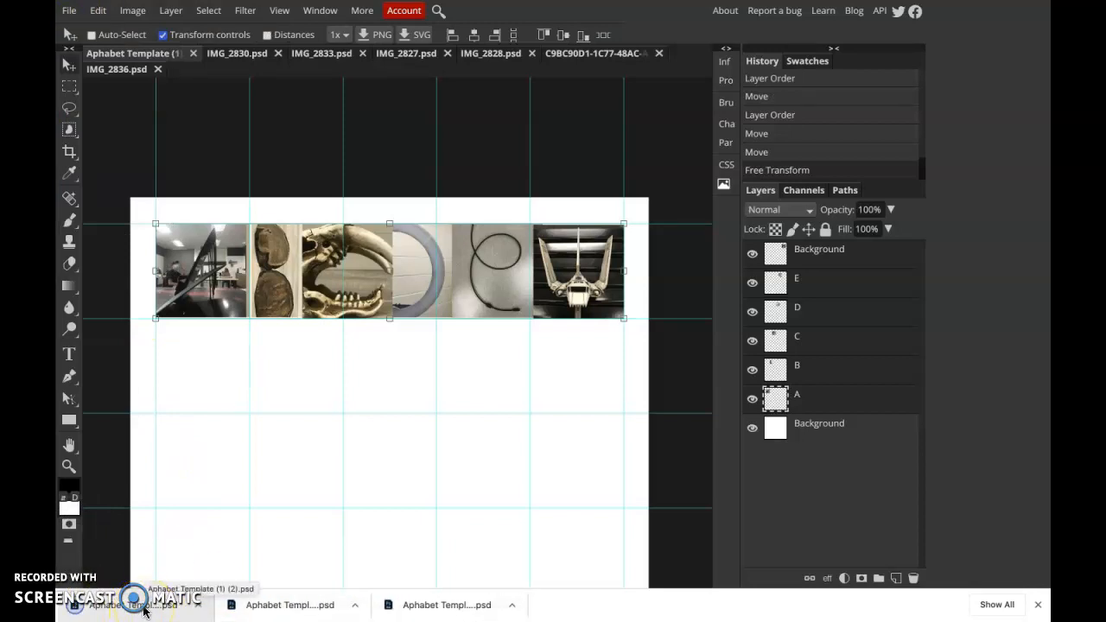
{"action": "left_click", "coordinate": [69, 11]}
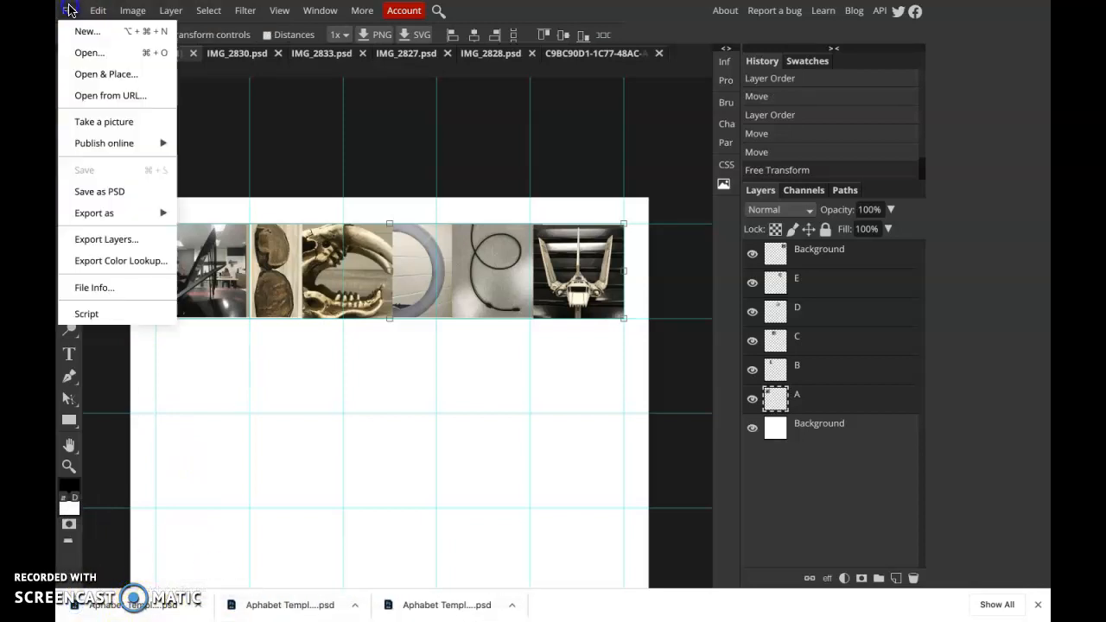
{"action": "mouse_move", "coordinate": [143, 212]}
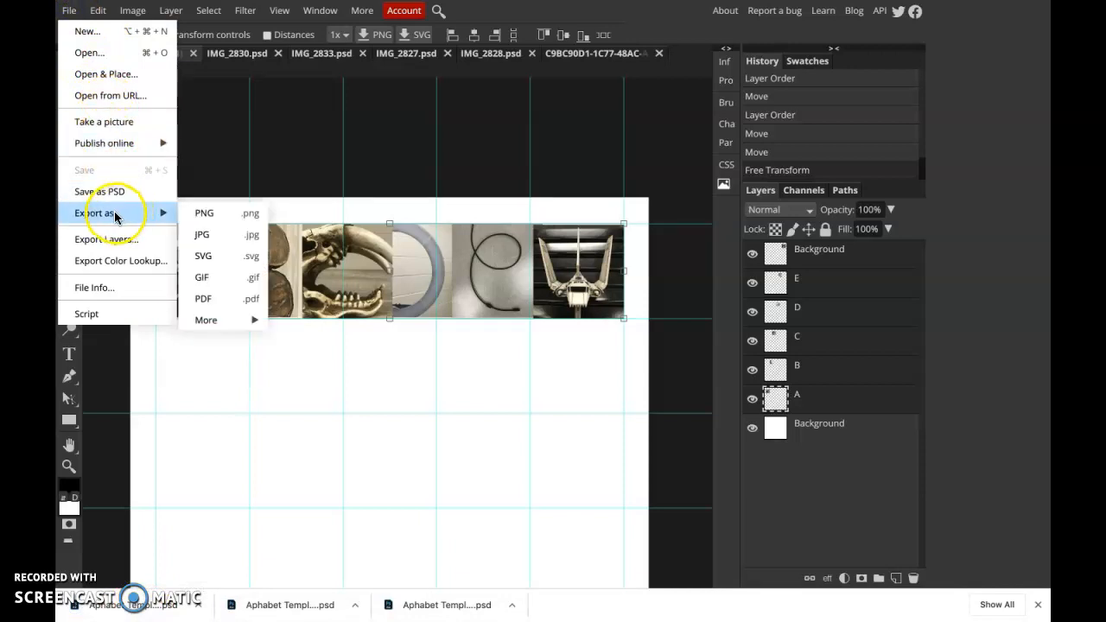
{"action": "left_click", "coordinate": [223, 237]}
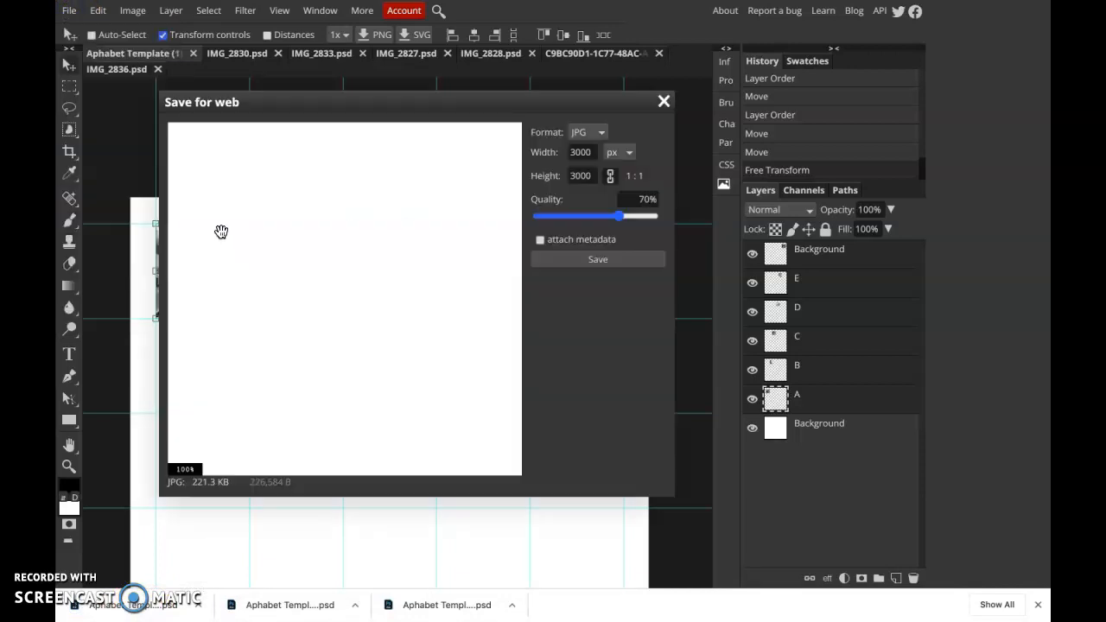
{"action": "left_click", "coordinate": [579, 262]}
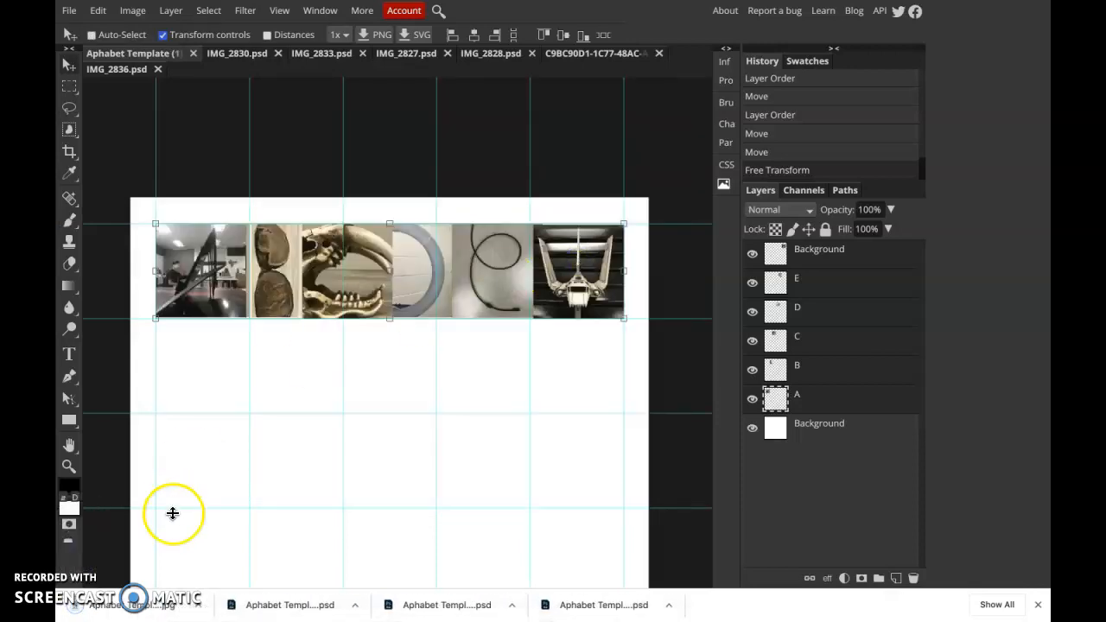